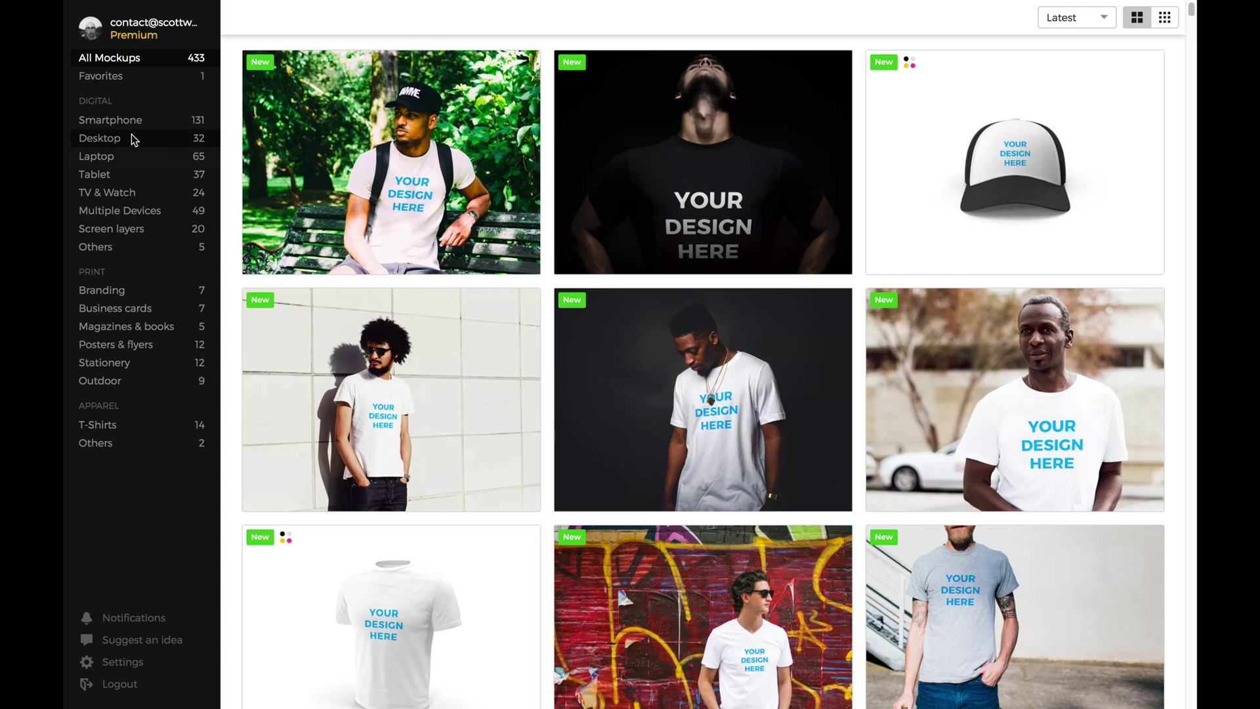
# Step: Show the Smartphone mockups filtered to Photo style, after briefly checking Isolated
pyautogui.click(155, 122)
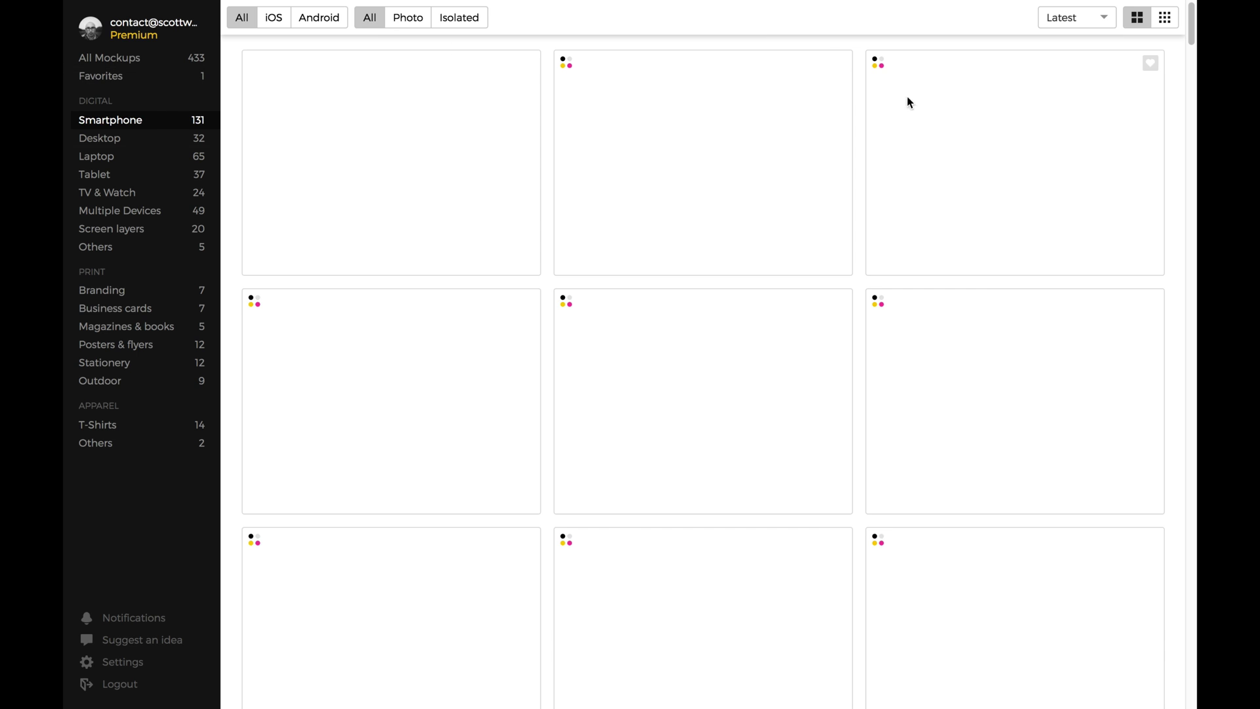
pyautogui.click(417, 22)
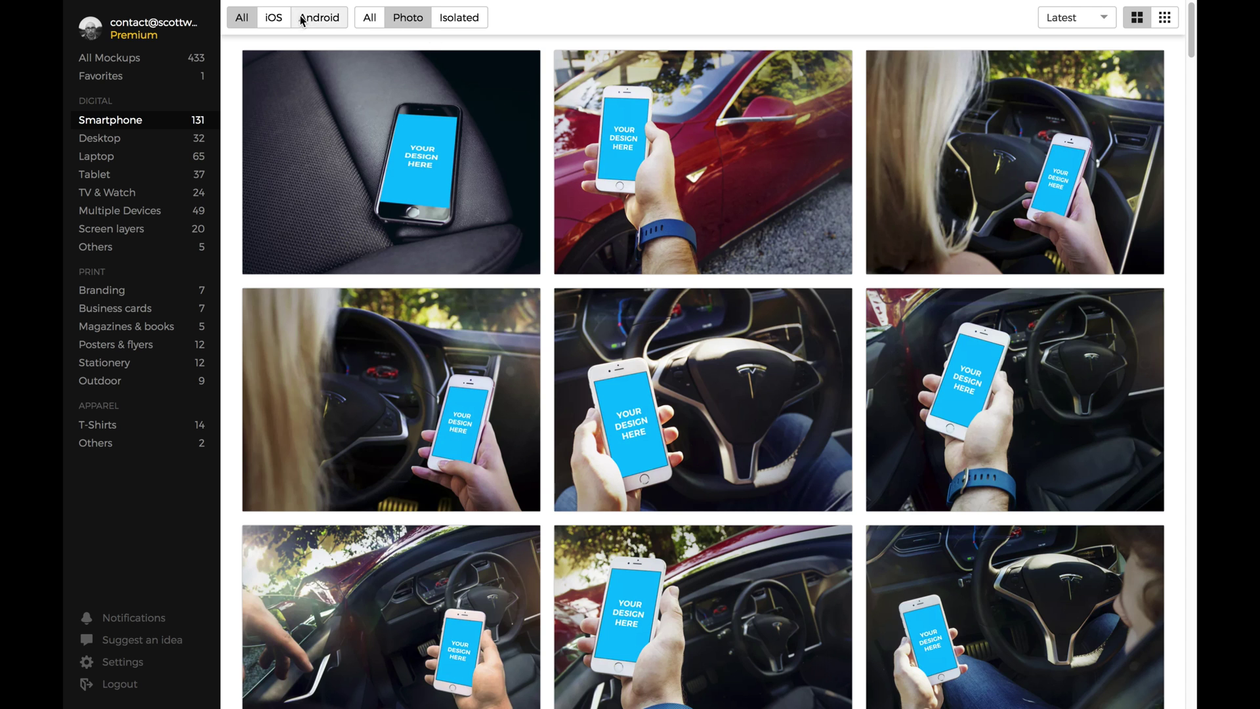
pyautogui.click(451, 20)
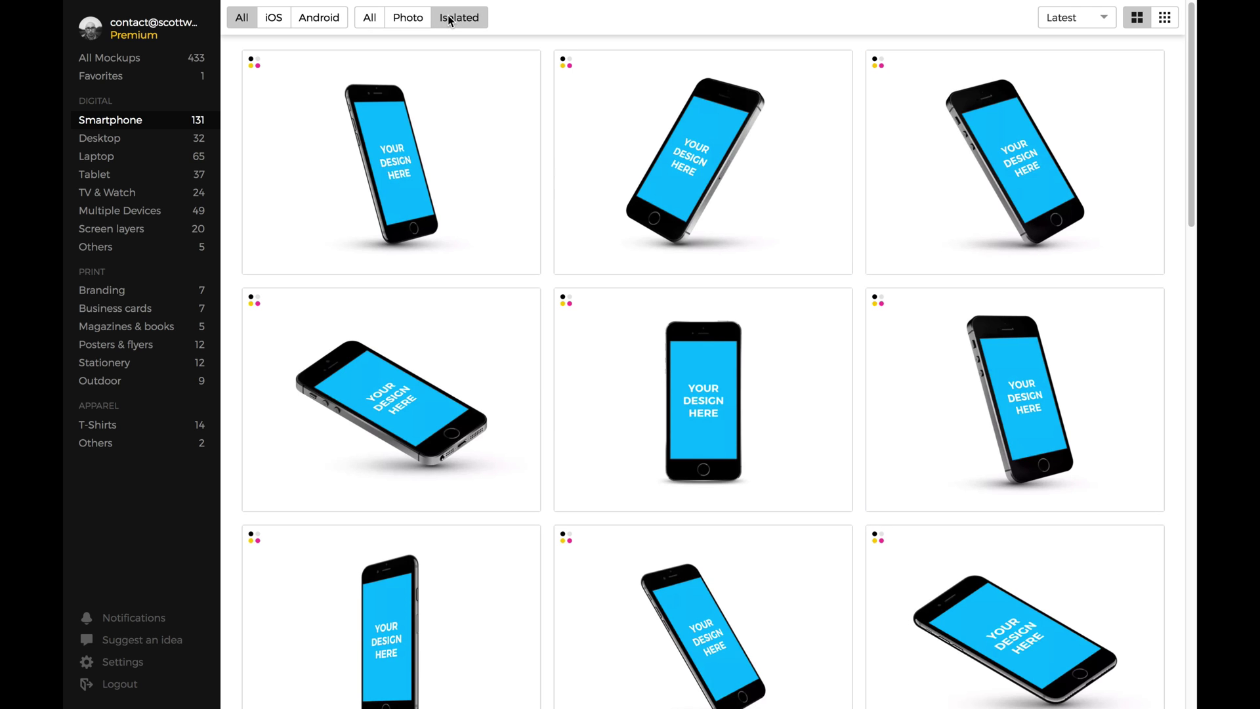
pyautogui.click(407, 20)
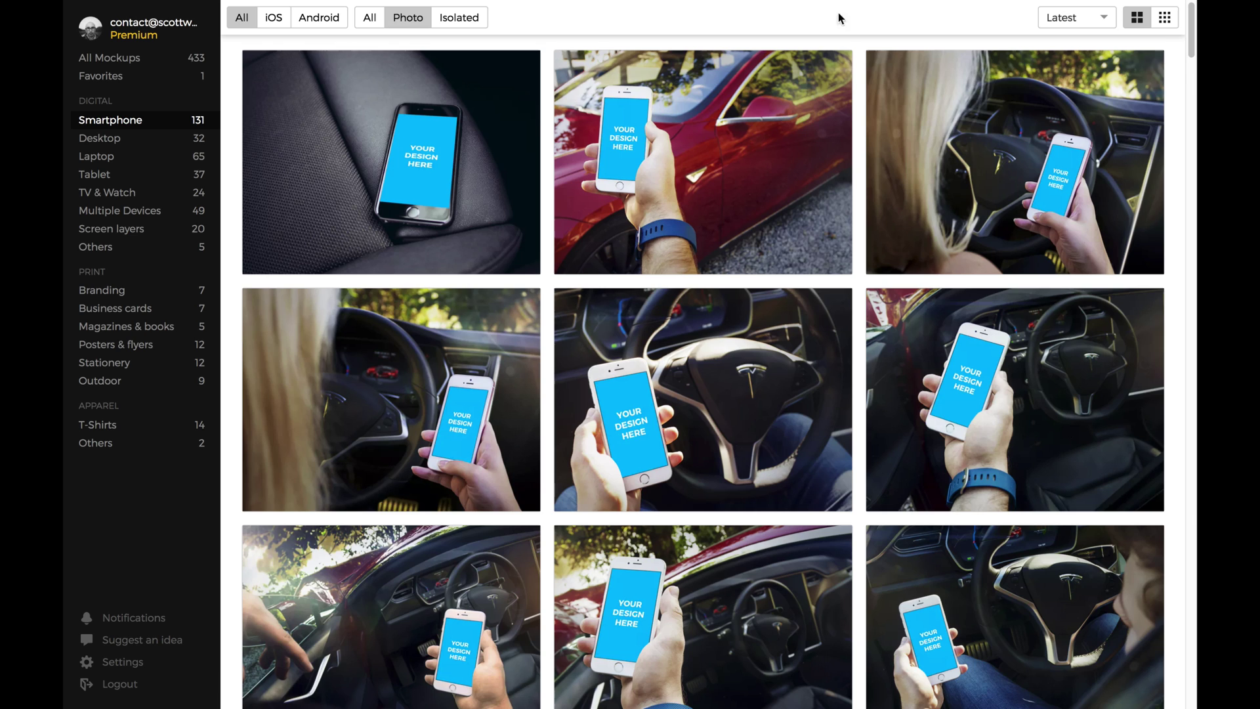
pyautogui.scroll(-2, 836, 17)
pyautogui.scroll(-7, 636, 51)
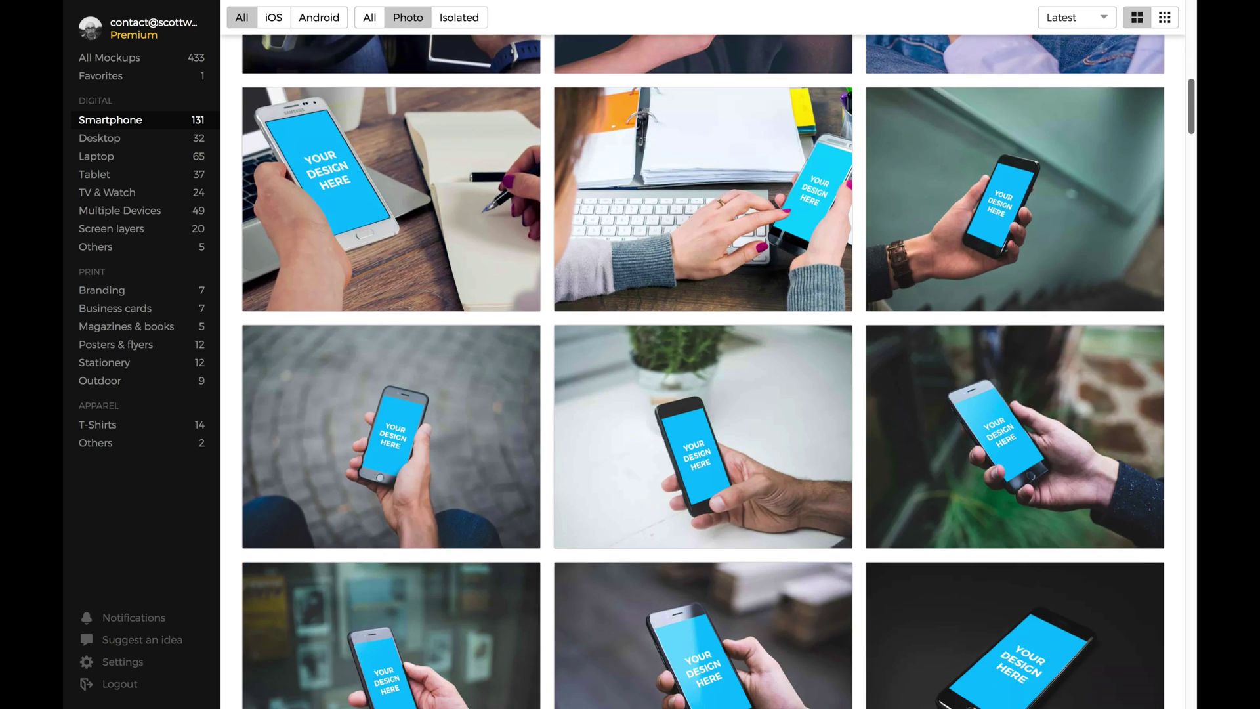
pyautogui.scroll(14, 635, 52)
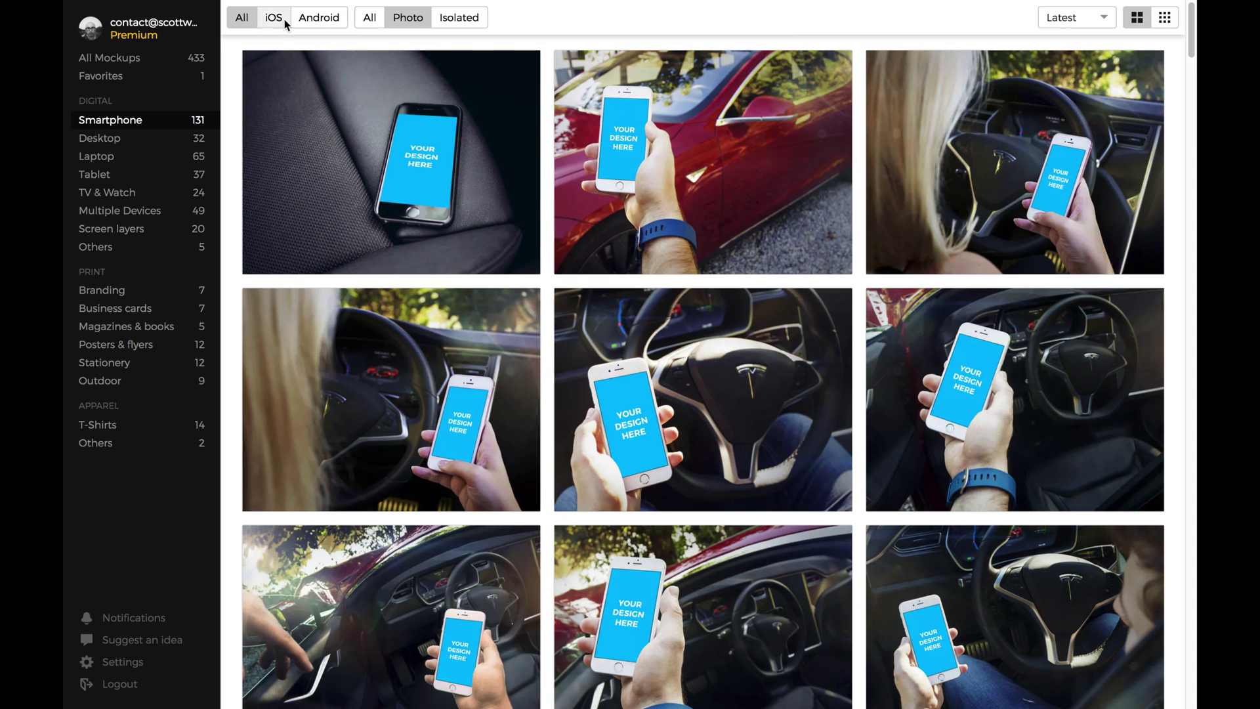
# Step: Limit the phone mockups to iOS devices and sort them by Popular
pyautogui.click(273, 19)
pyautogui.click(304, 24)
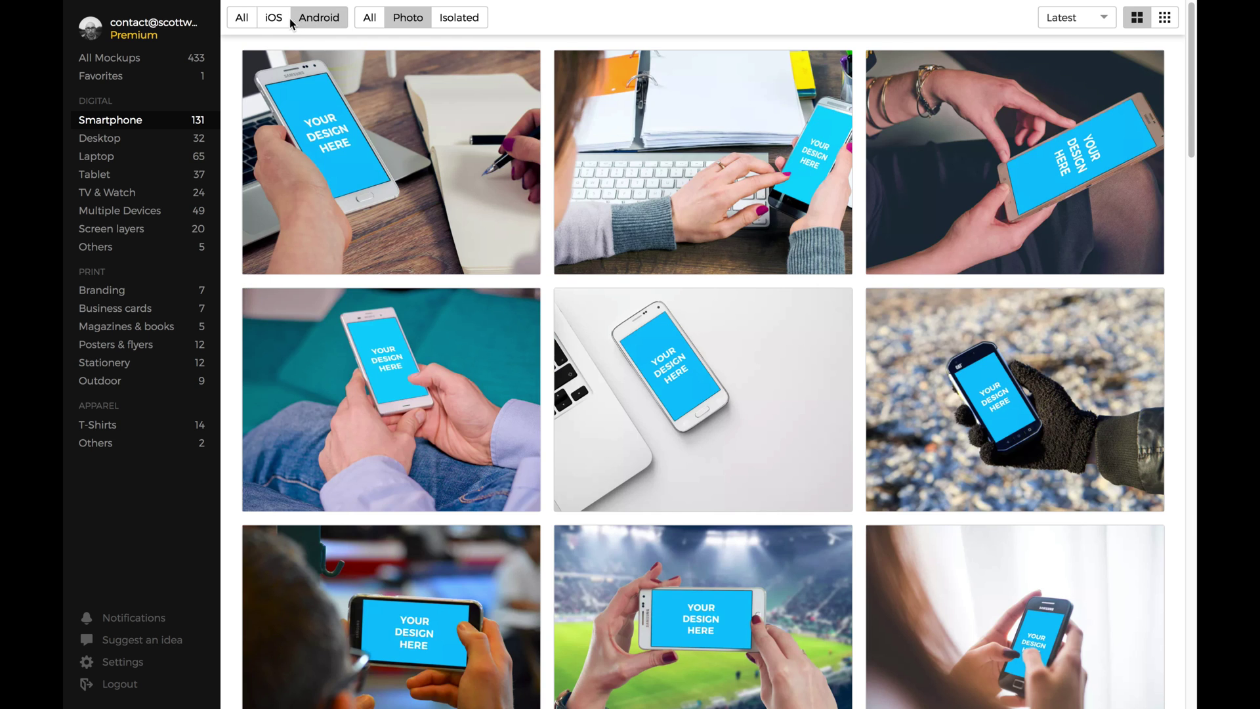
pyautogui.click(273, 18)
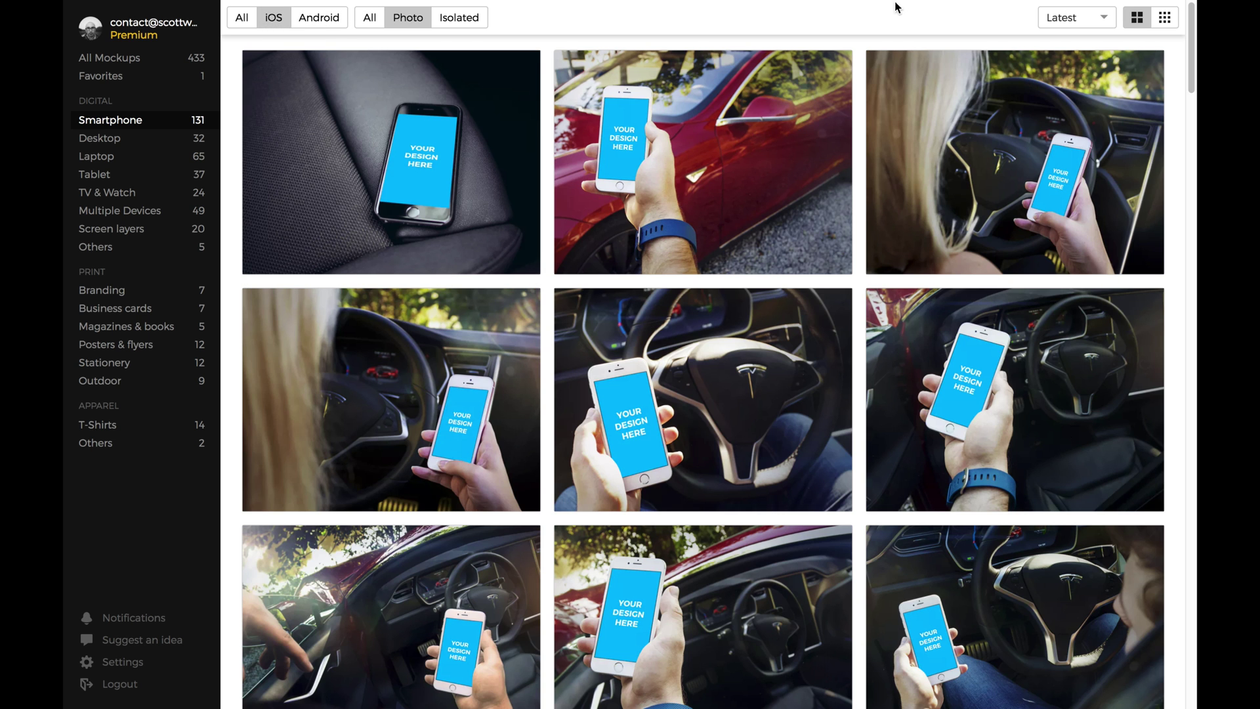
pyautogui.click(1060, 20)
pyautogui.click(1064, 57)
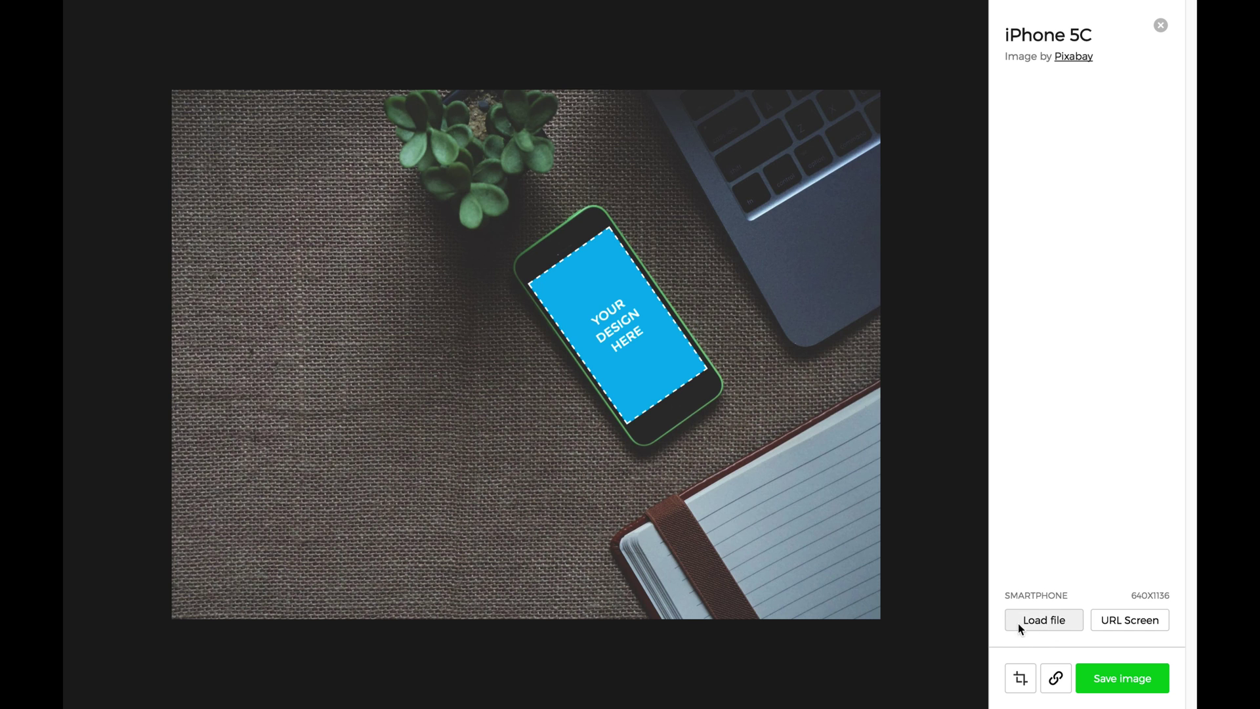
# Step: Capture scottwyden.com onto the iPhone 5C screen and generate a shareable link
pyautogui.click(1116, 625)
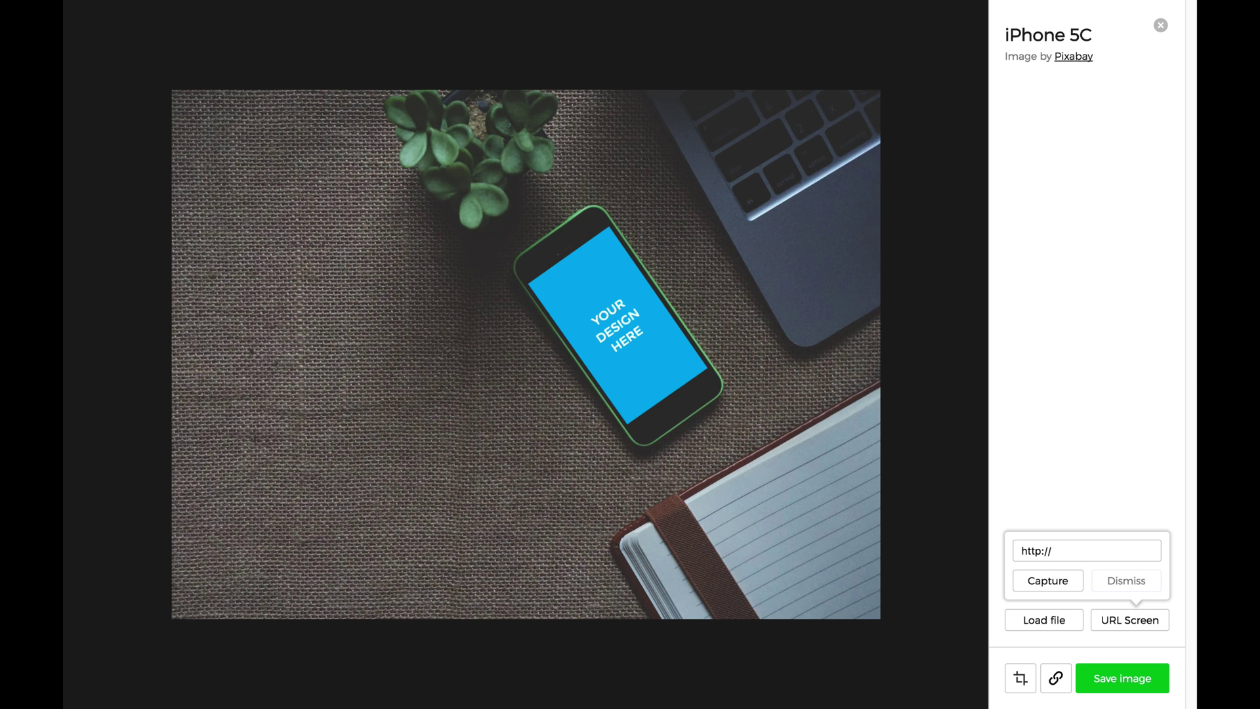
pyautogui.write('scottwyden.com')
pyautogui.click(1054, 581)
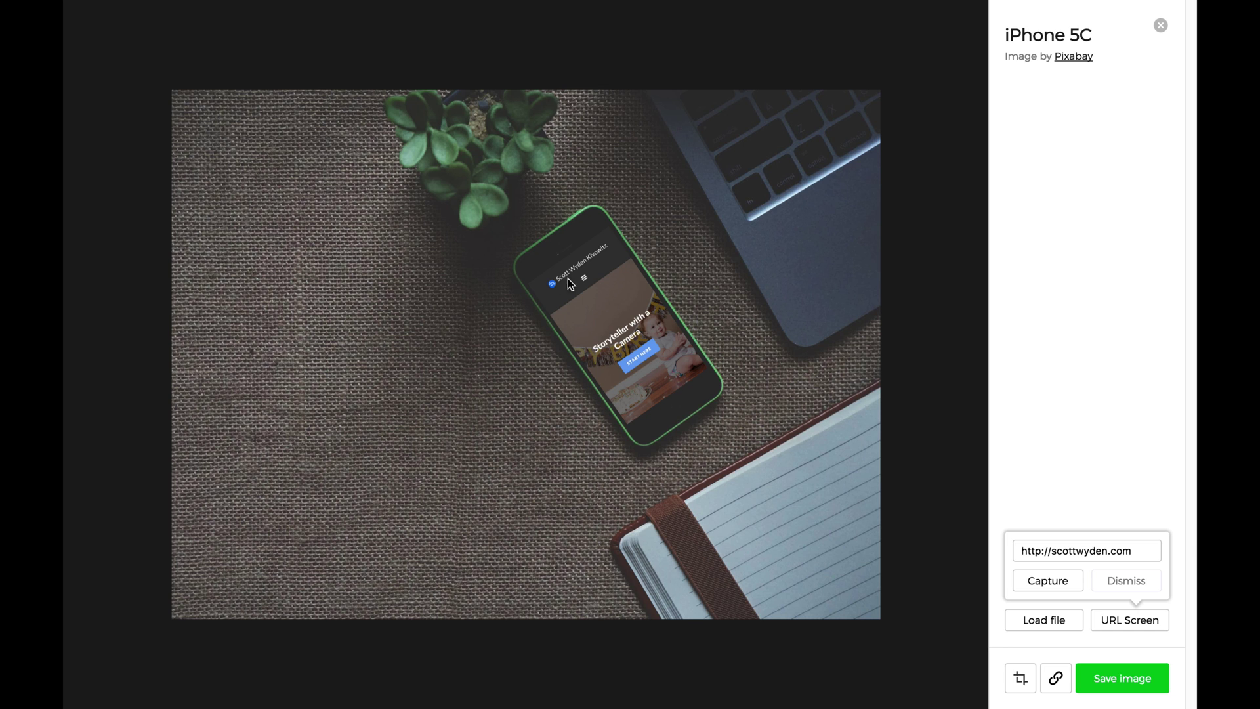
pyautogui.click(1013, 382)
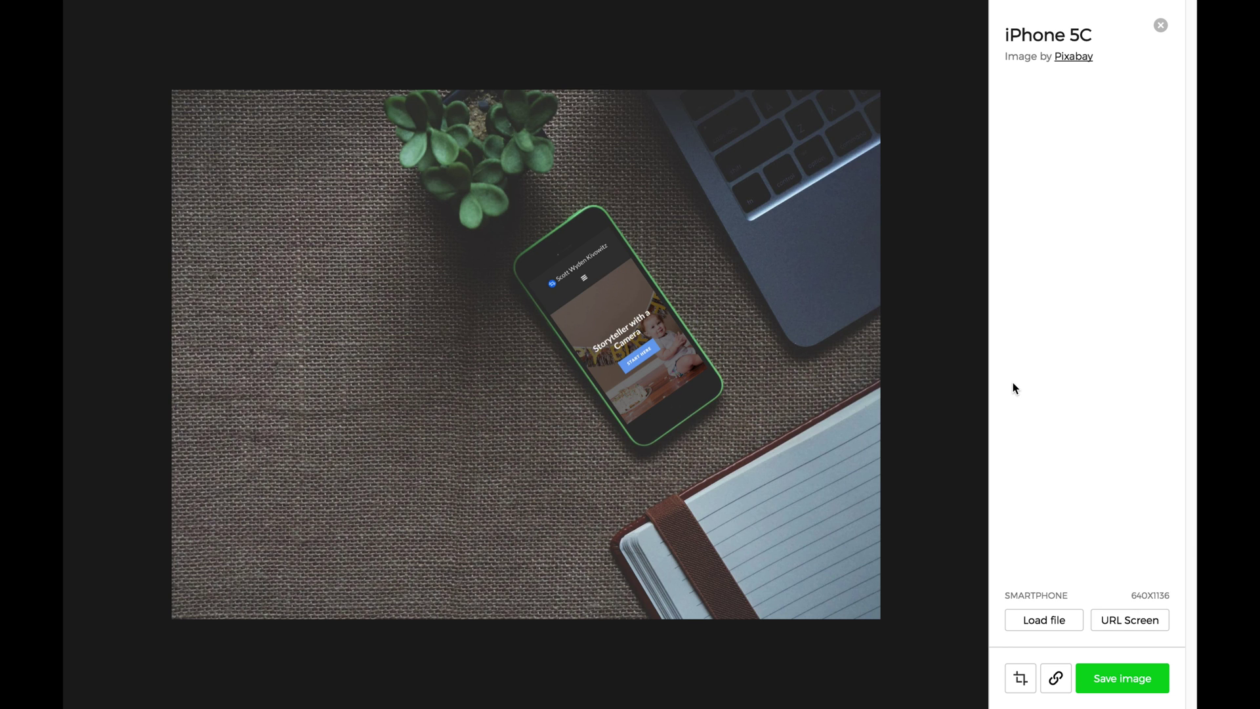
pyautogui.click(1056, 682)
# Step: Open the copied share link in a new Chrome window, inspect its direct link, and return to the editor
pyautogui.press('super+n')
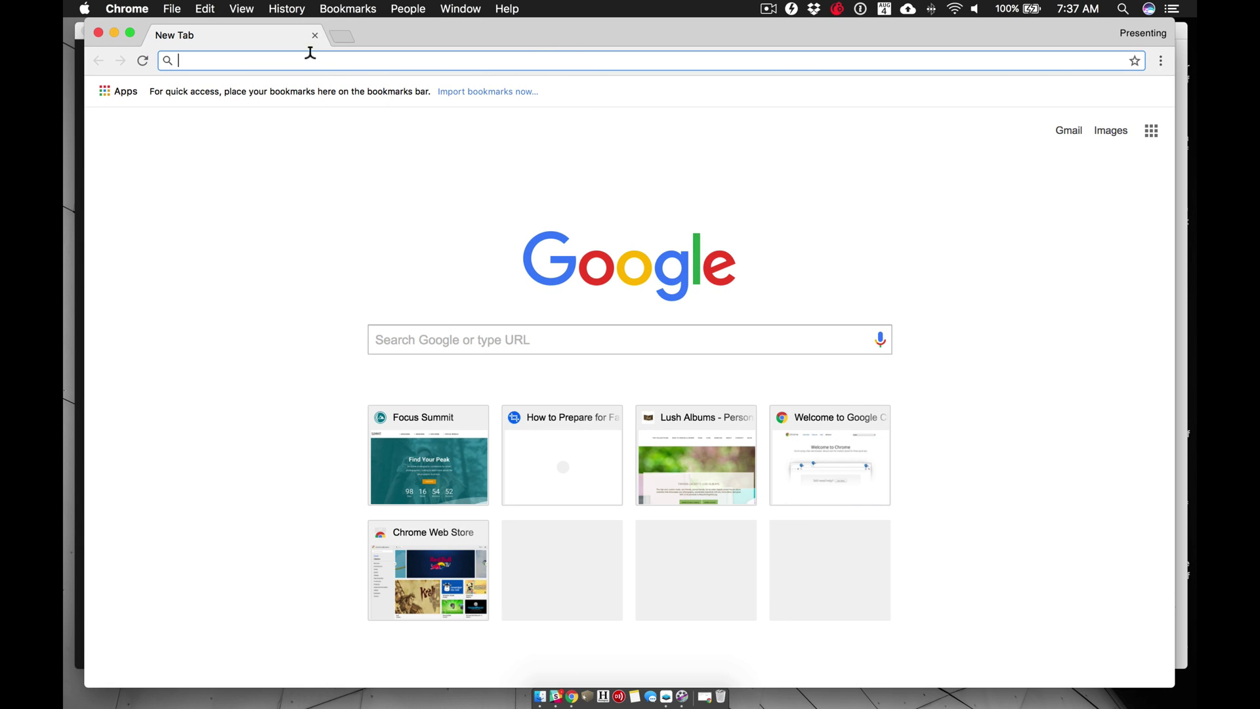
pyautogui.write('https://share.smartmockups.com/j5xsojhx')
pyautogui.click(404, 92)
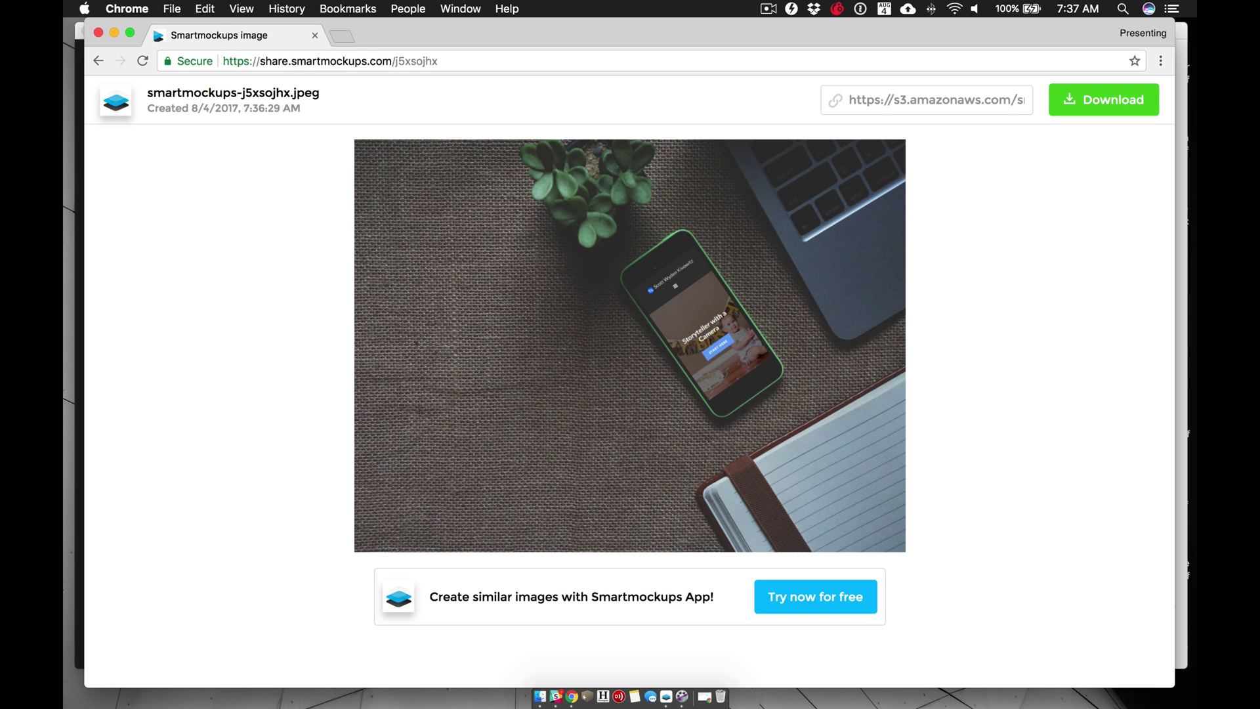
pyautogui.click(932, 99)
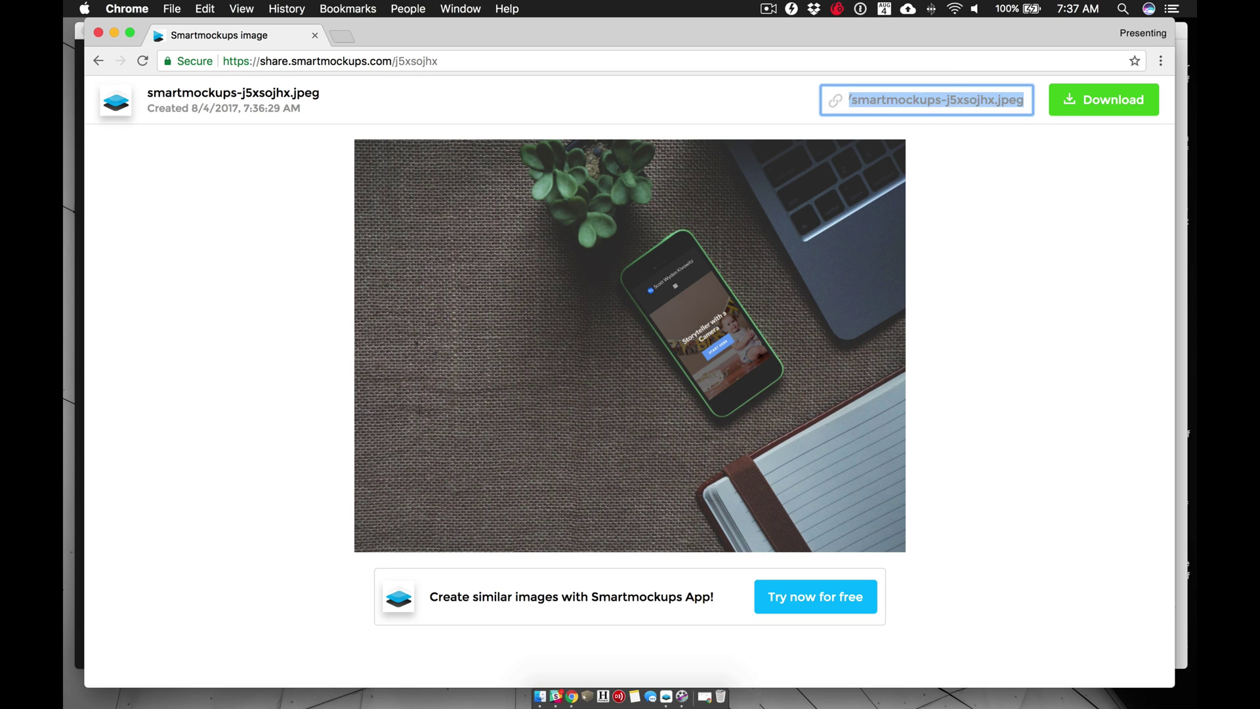
pyautogui.click(943, 100)
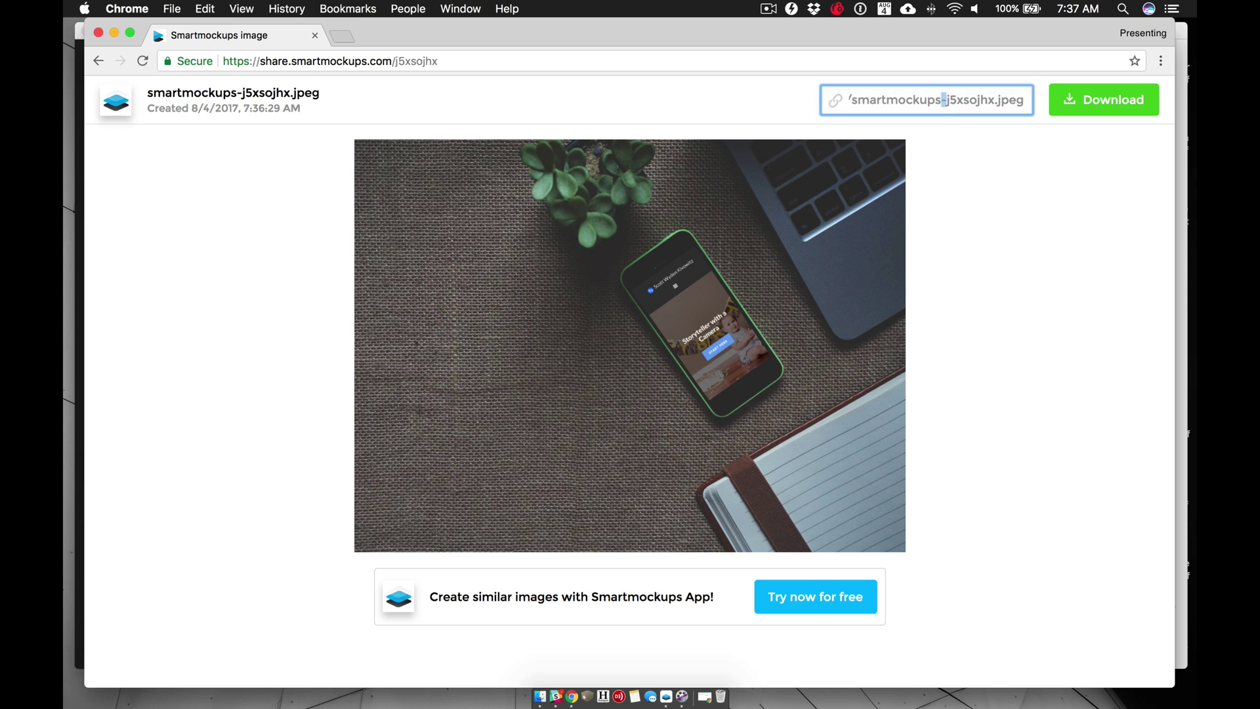
pyautogui.press('Tab')
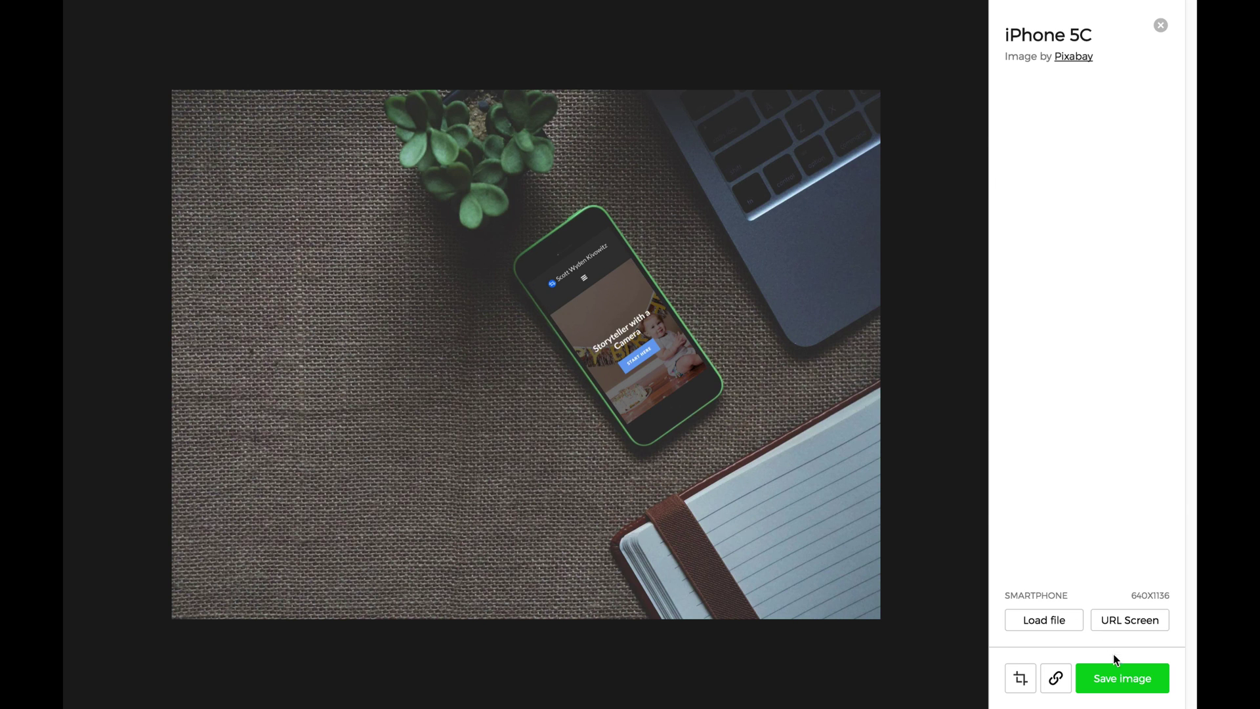
# Step: Review the available export sizes, then bring up the mockup's crop options
pyautogui.click(1118, 675)
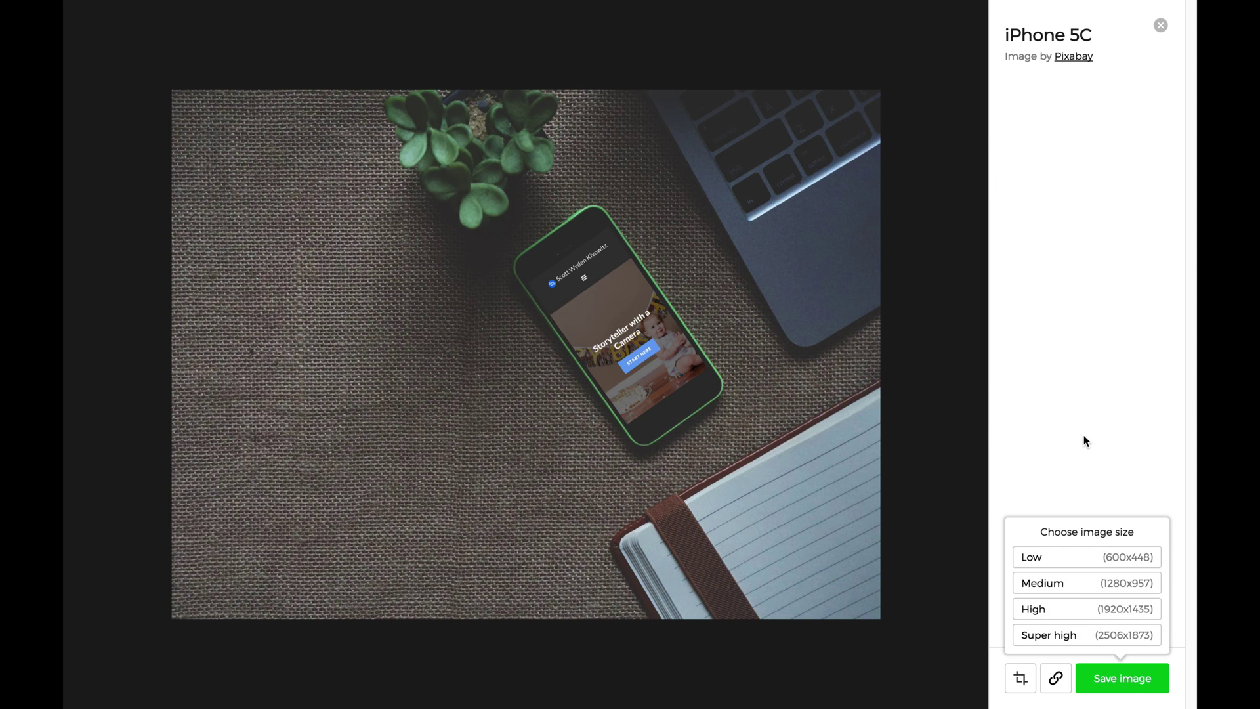
pyautogui.click(1063, 450)
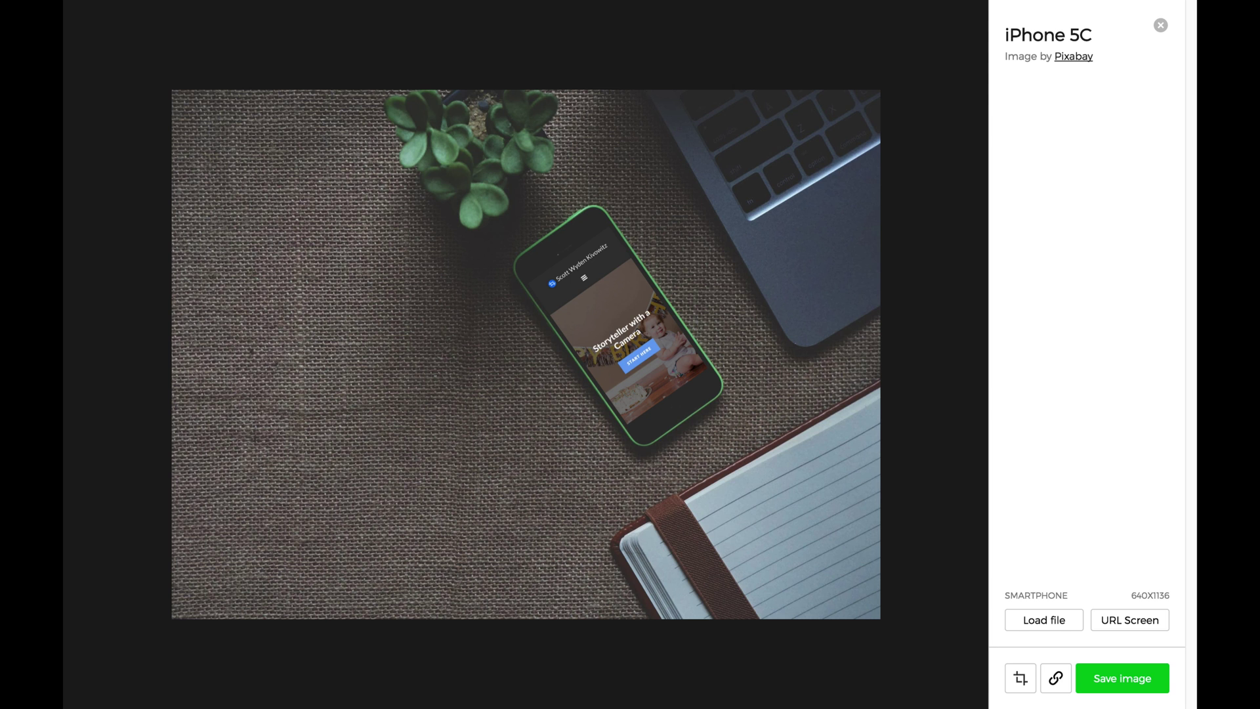
pyautogui.click(1160, 25)
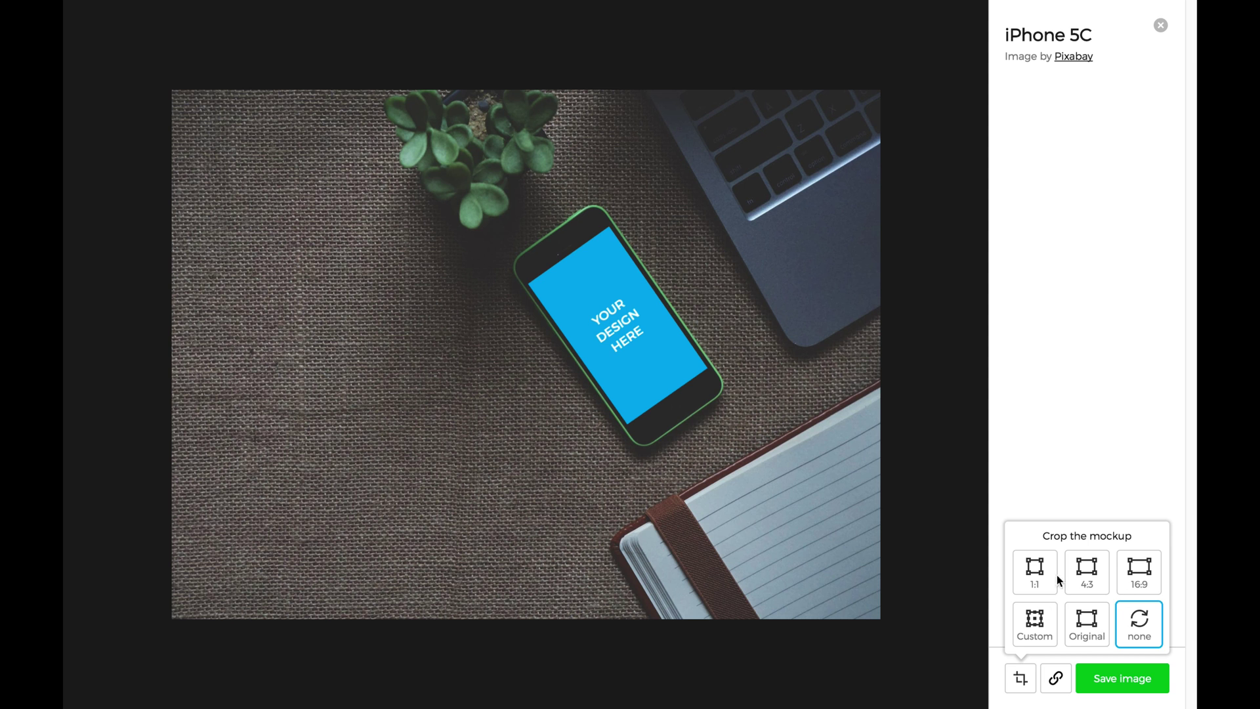
# Step: Close the iPhone 5C editor and browse Desktop, Laptop, then the Tablet mockups
pyautogui.click(1161, 26)
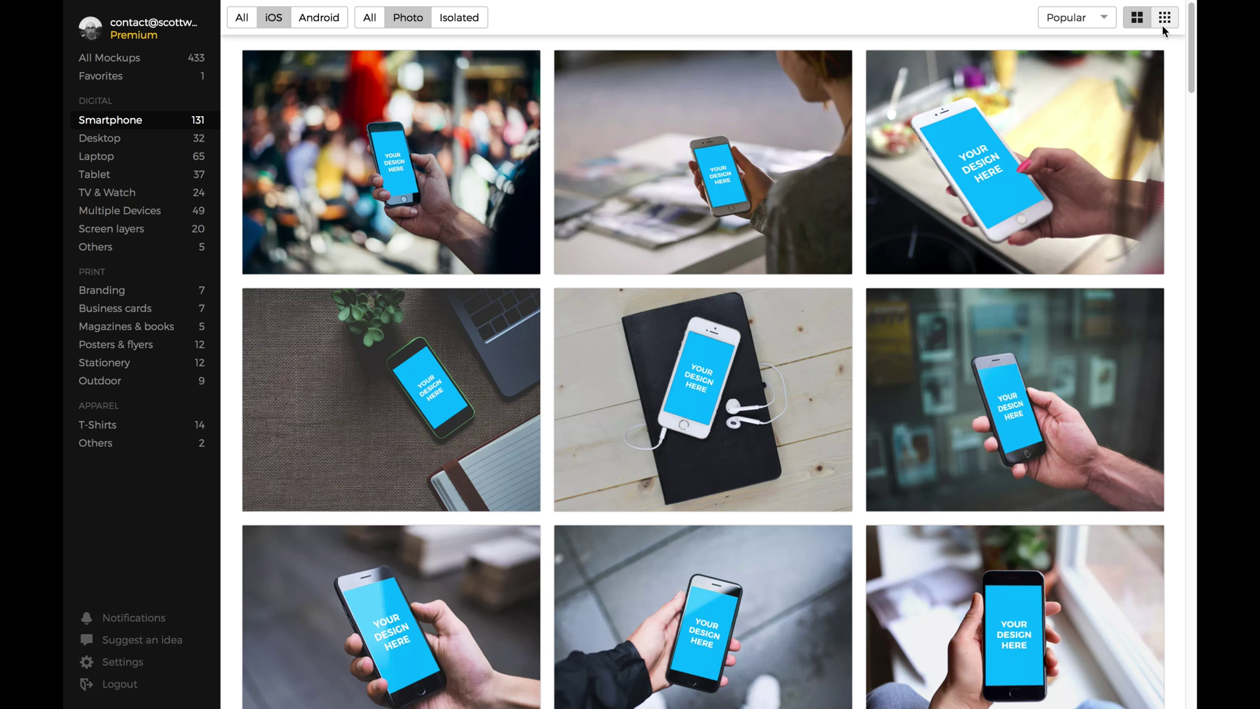
pyautogui.click(116, 137)
pyautogui.click(129, 156)
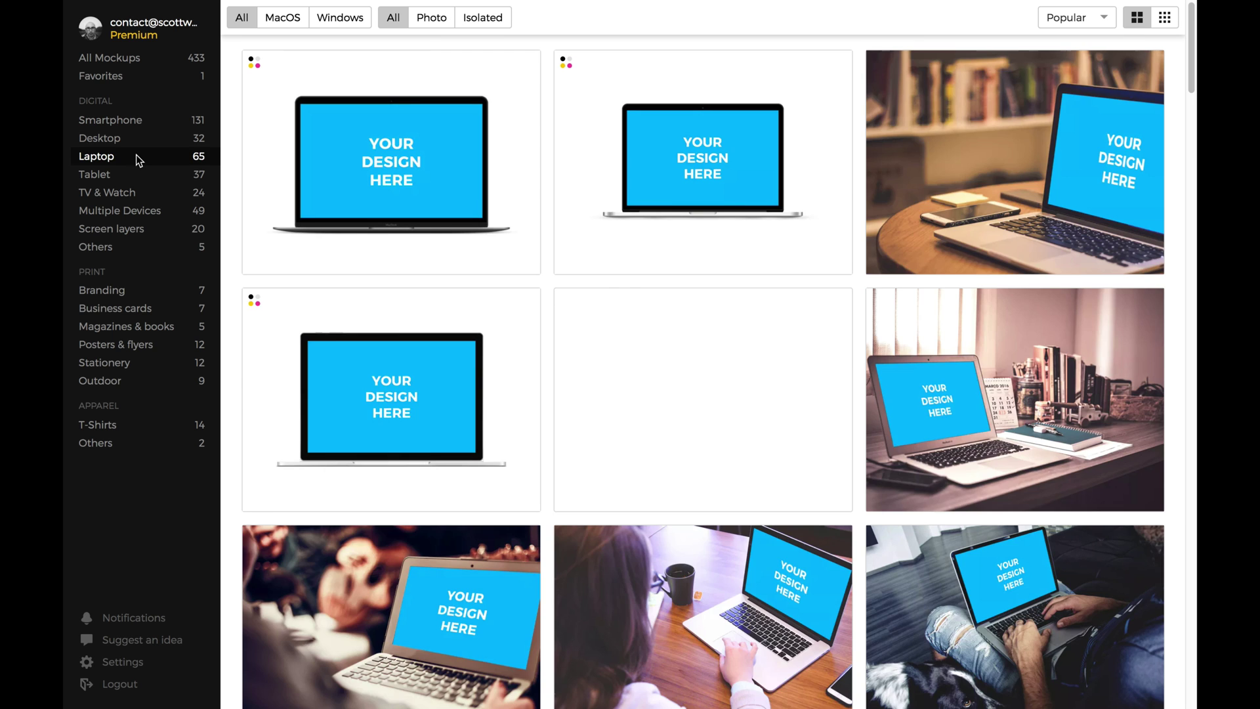
pyautogui.click(132, 173)
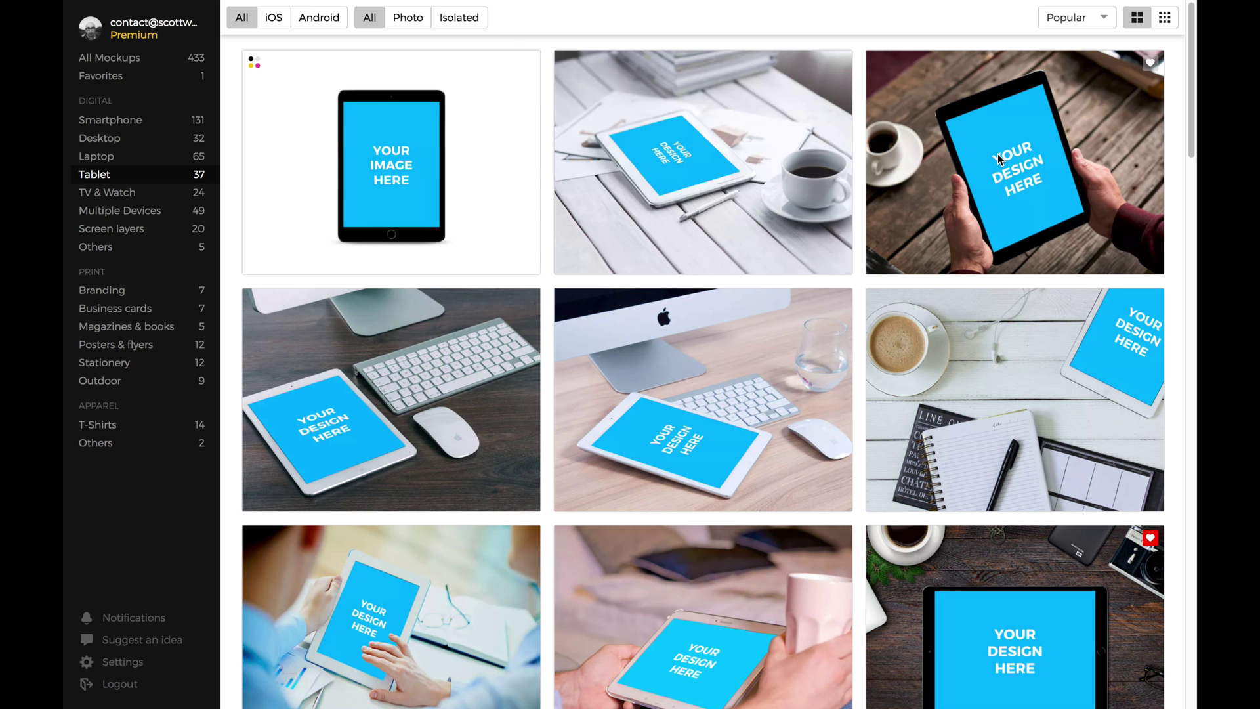
pyautogui.scroll(-10, 1187, 112)
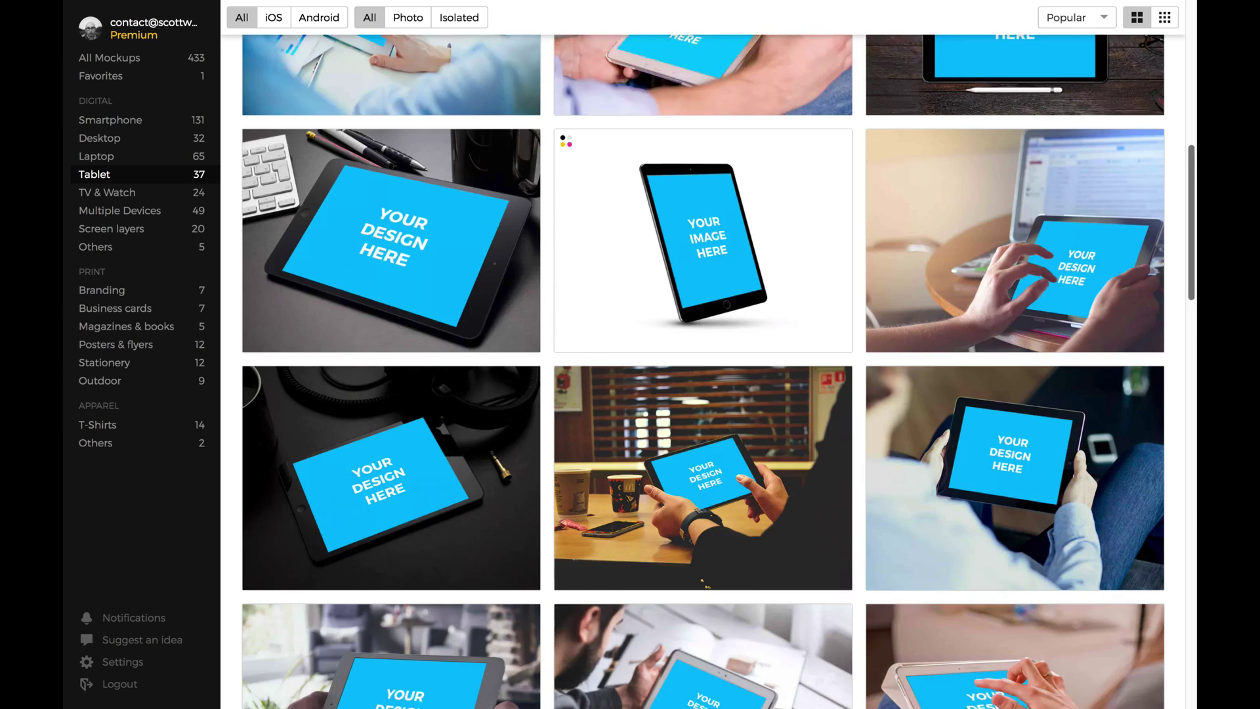
pyautogui.scroll(-6, 717, 371)
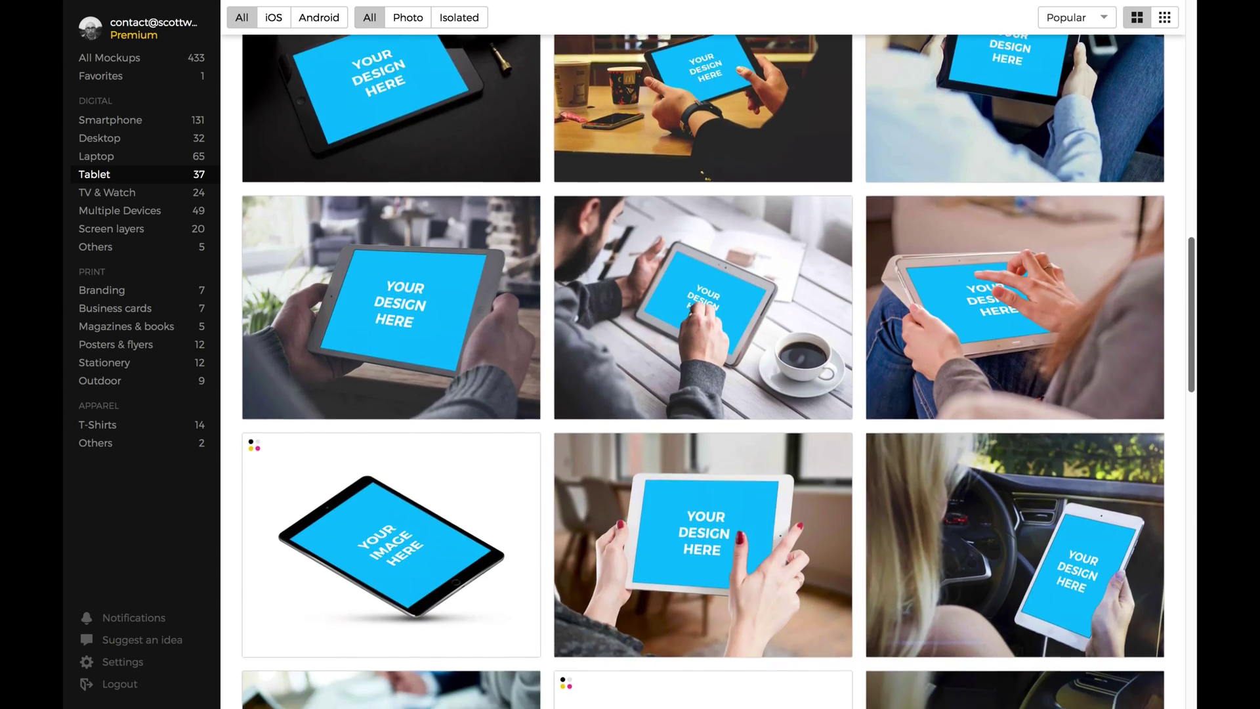
pyautogui.scroll(-13, 717, 371)
pyautogui.scroll(20, 974, 243)
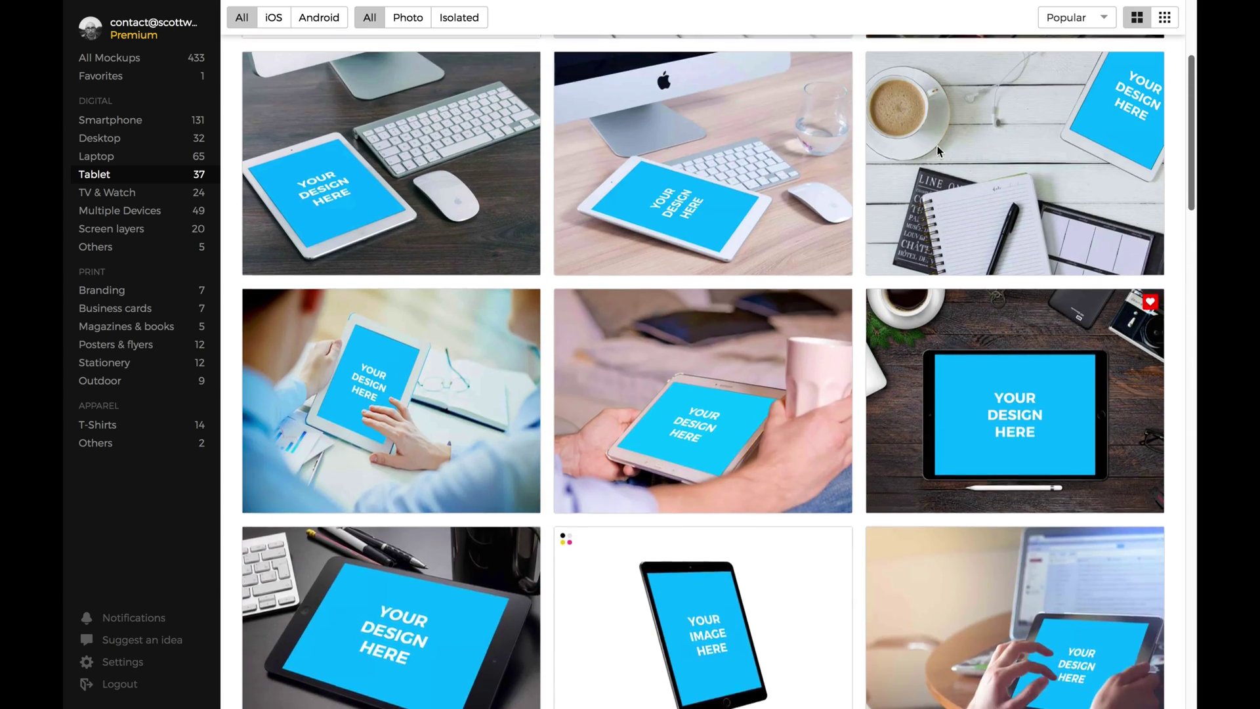
pyautogui.scroll(4, 932, 115)
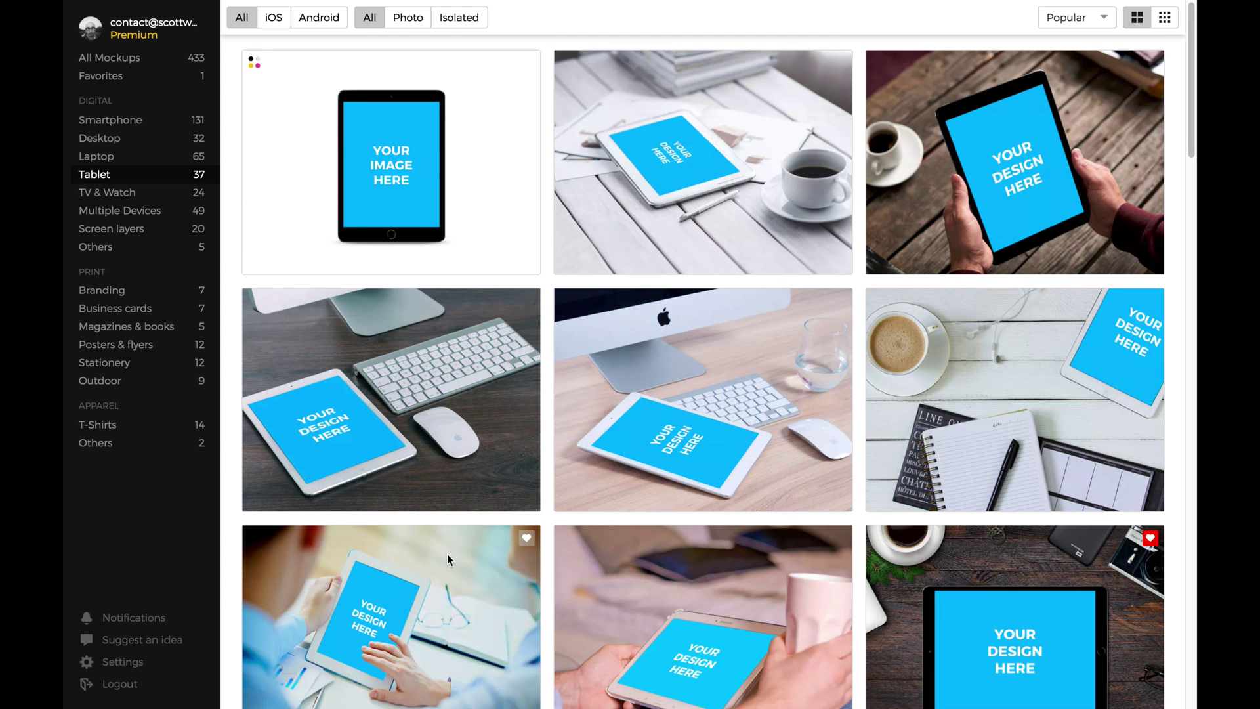
# Step: Open the person-holding-a-tablet mockup and place the cropped animated GIF on its screen
pyautogui.click(449, 564)
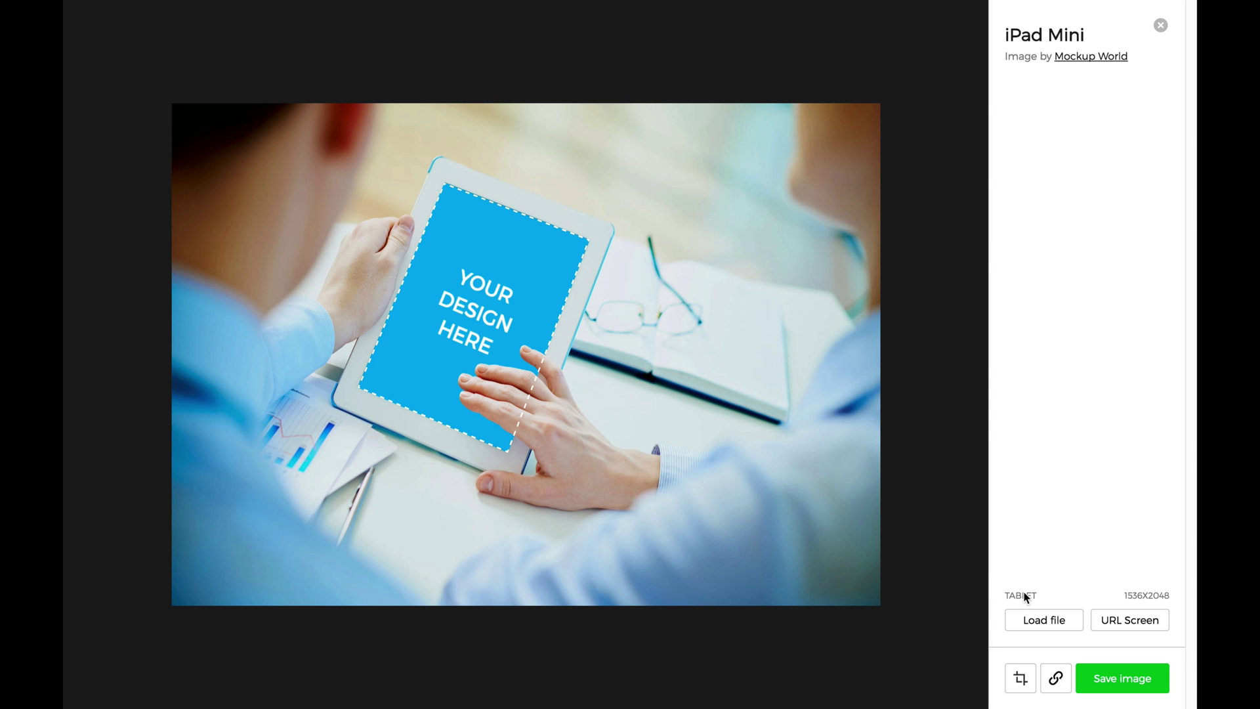
pyautogui.click(1032, 619)
pyautogui.click(860, 419)
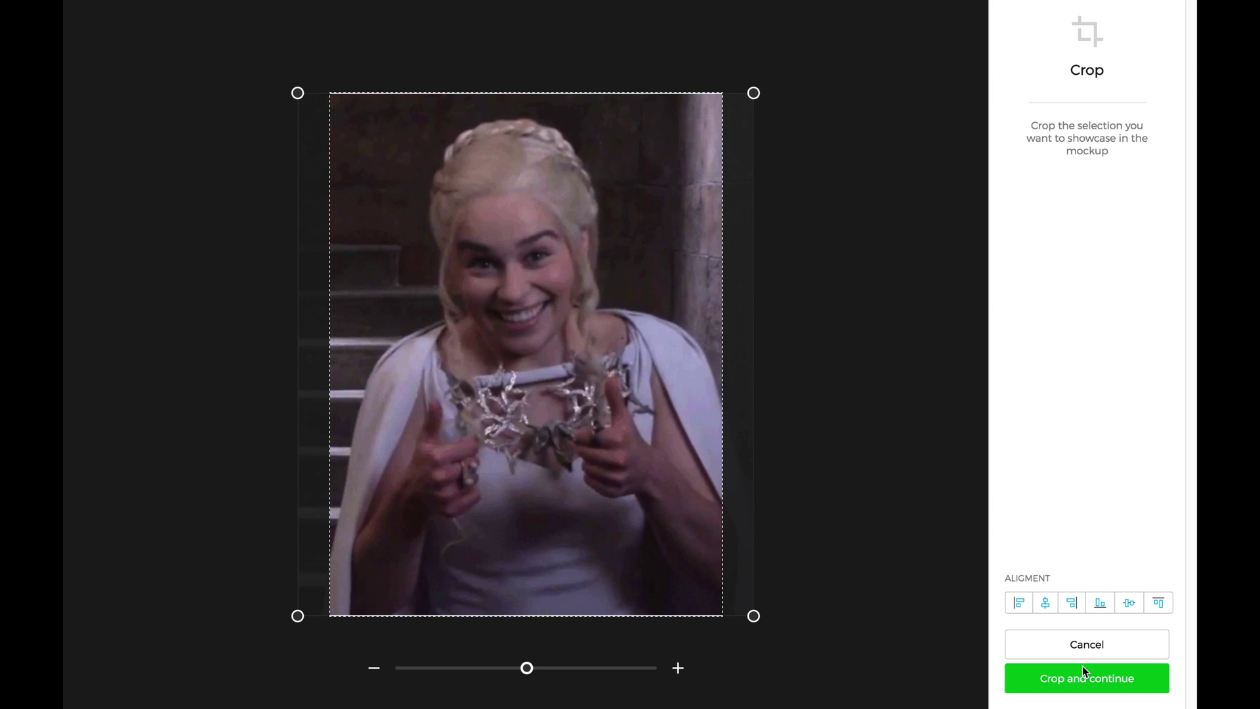
pyautogui.click(1090, 679)
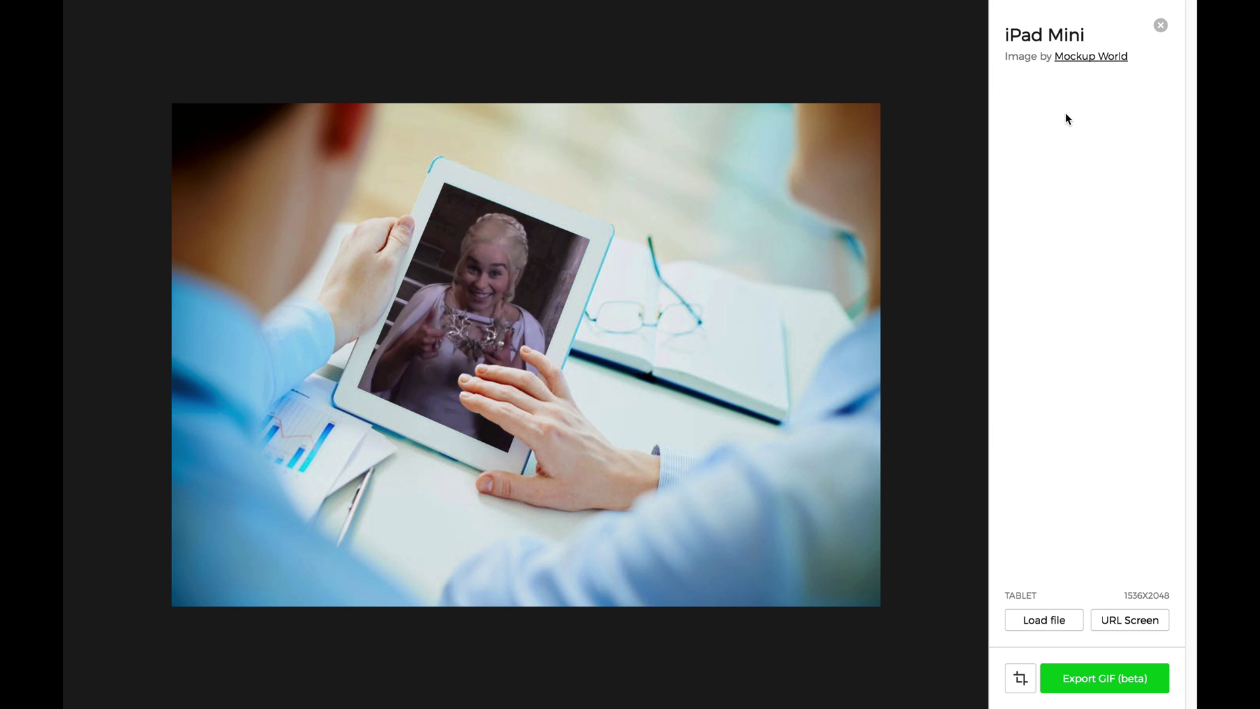
# Step: Compare the NextGEN Pro page with the iPad Pro desk mockup opened in Smartmockups
pyautogui.click(1160, 25)
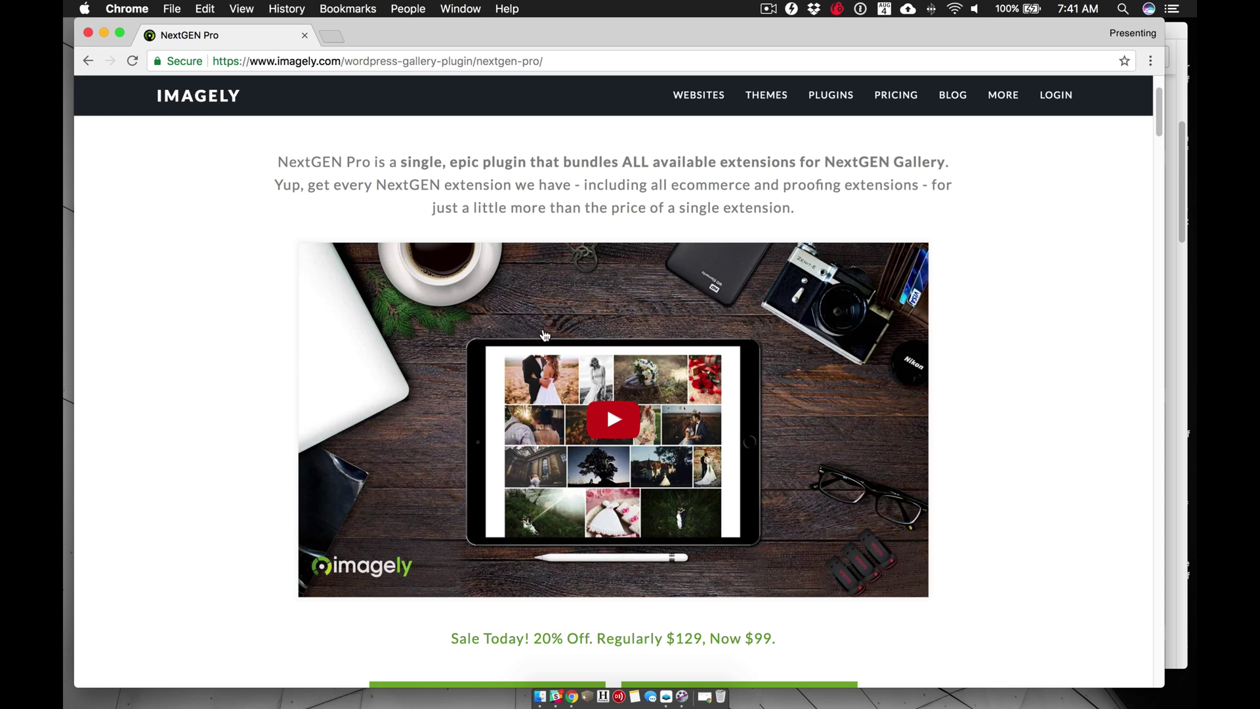
pyautogui.click(666, 697)
pyautogui.click(919, 304)
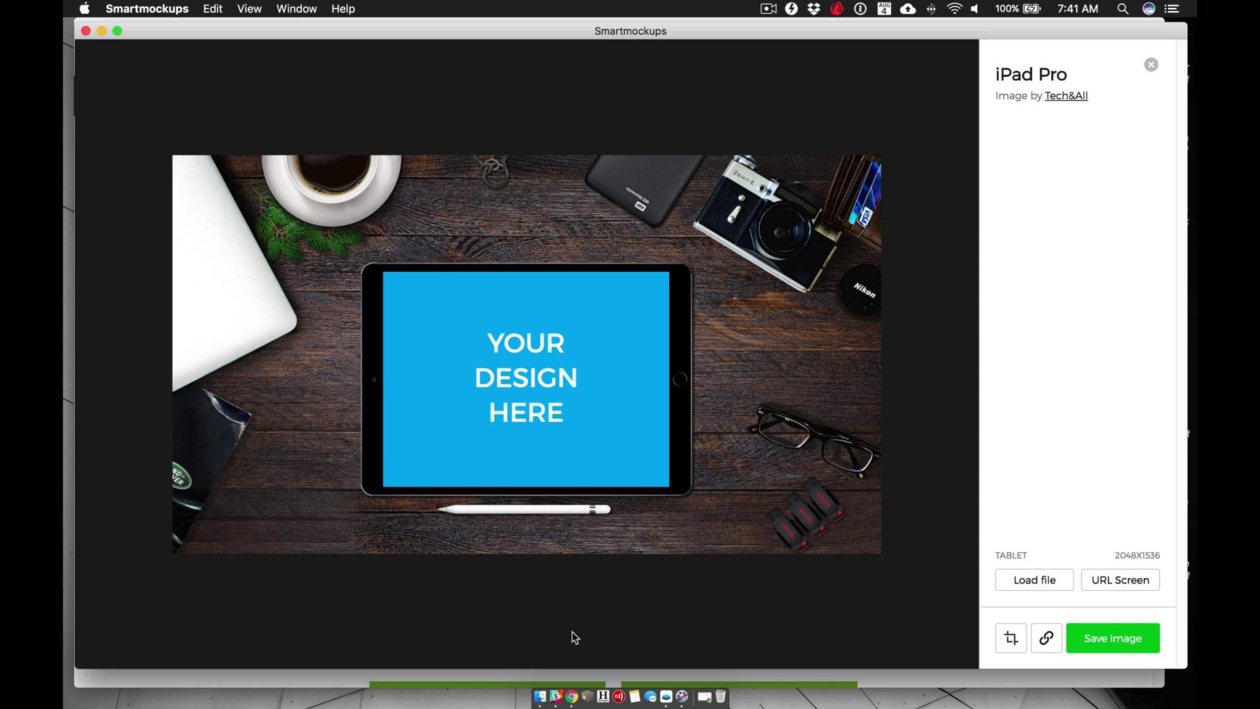
pyautogui.click(572, 697)
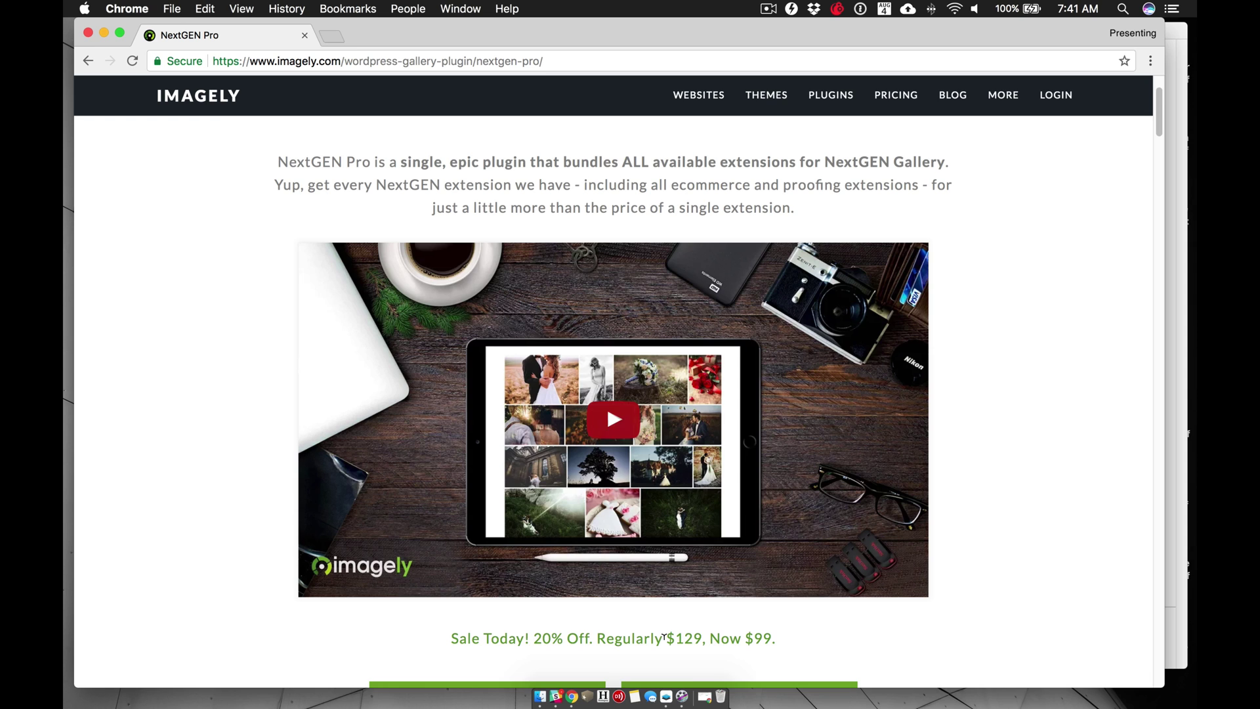
# Step: Crop the iPad Pro desk mockup to a 16:9 aspect ratio
pyautogui.click(668, 699)
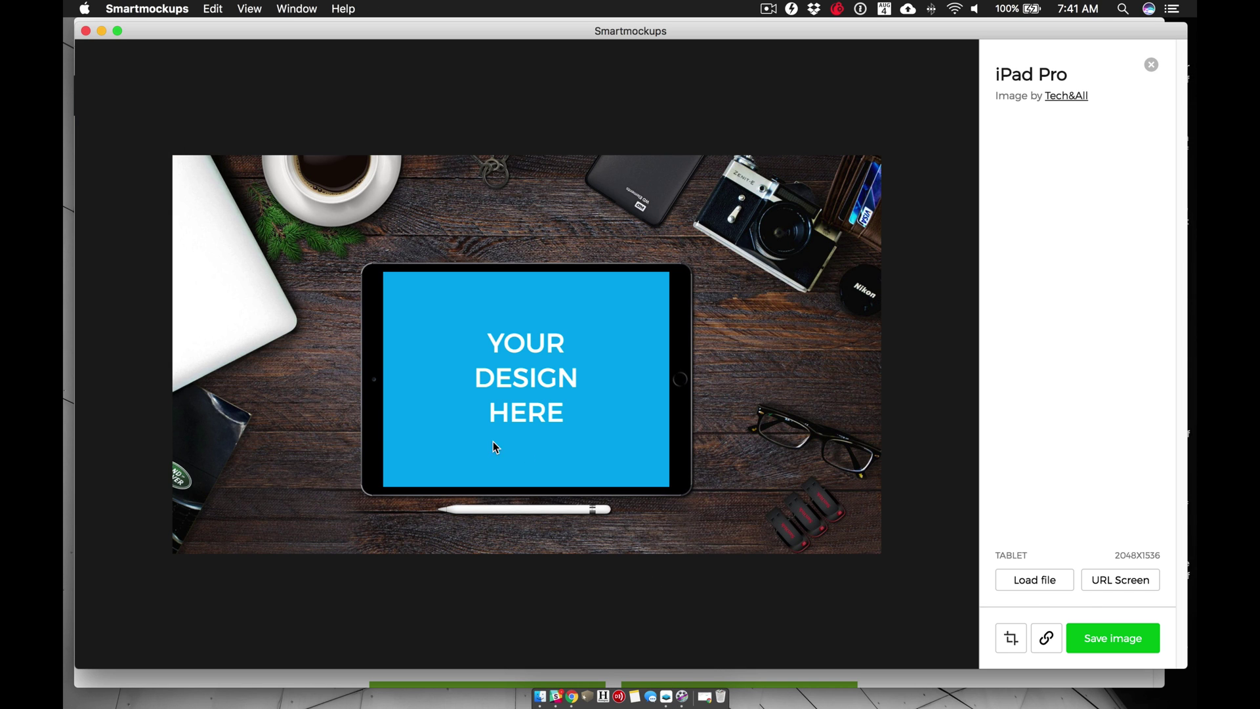
pyautogui.click(1012, 639)
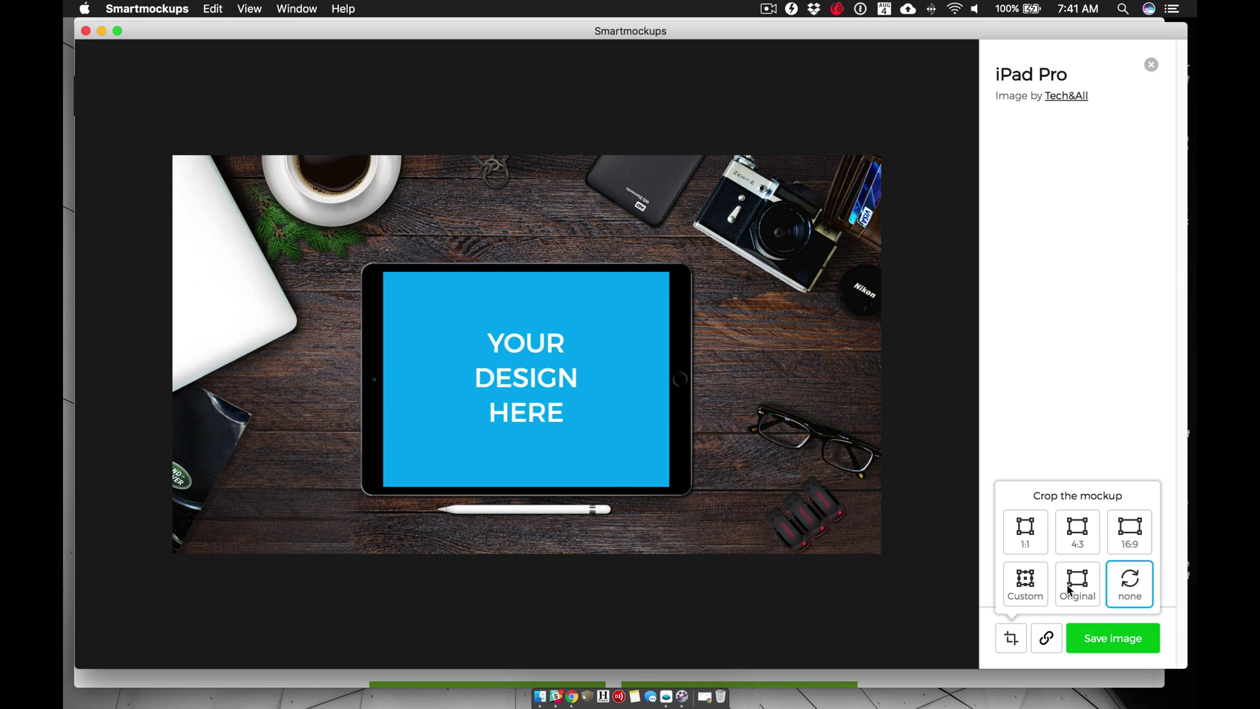
pyautogui.click(1123, 539)
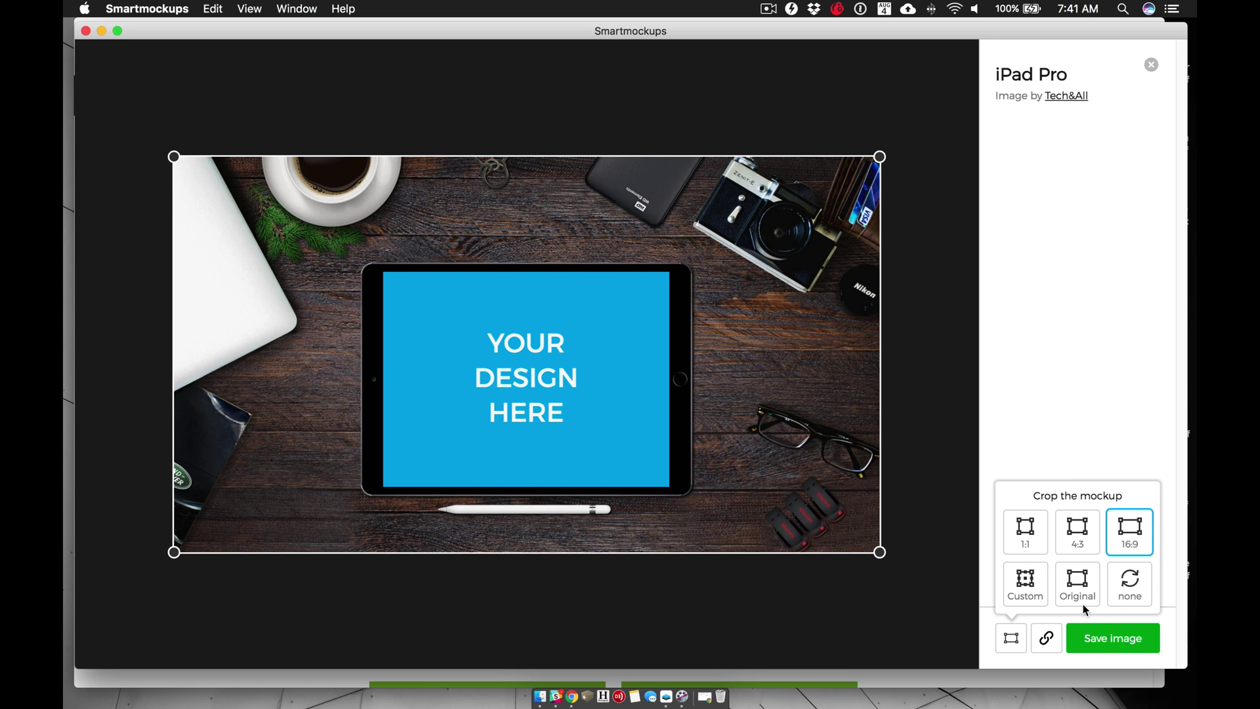
pyautogui.click(1022, 431)
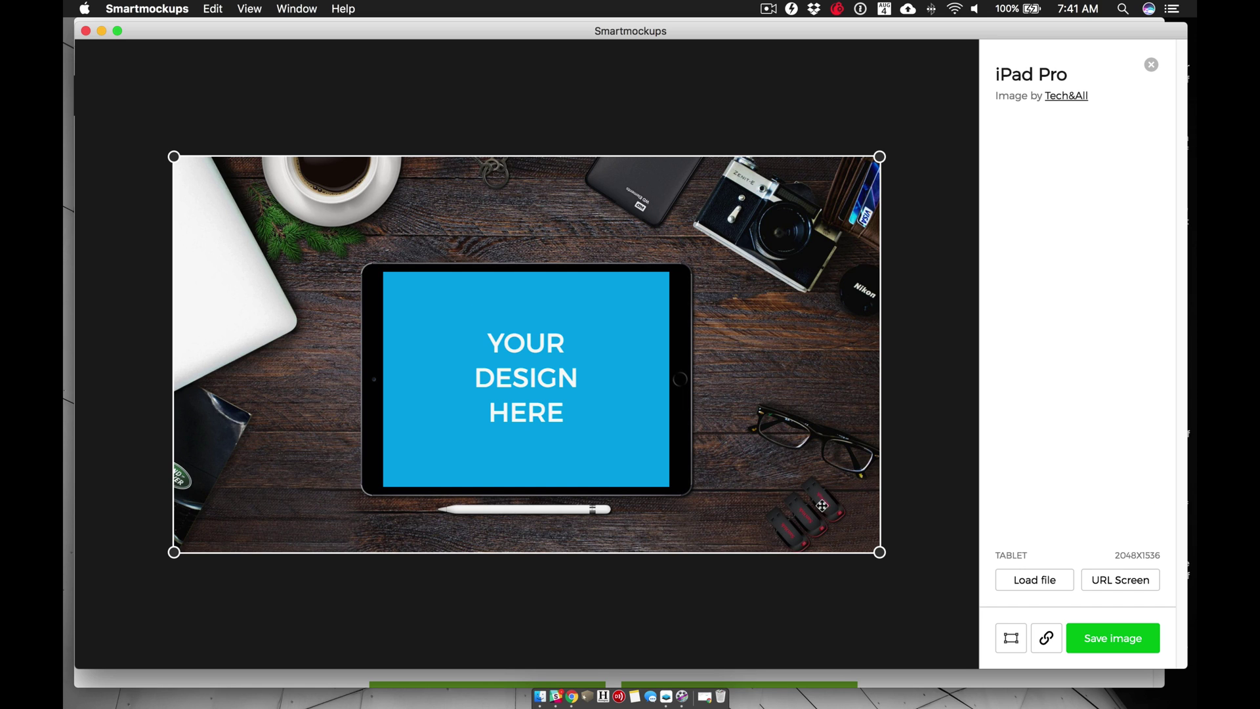
# Step: Export the image at Super high (4225x2376) and return to the NextGEN Pro page
pyautogui.click(1104, 641)
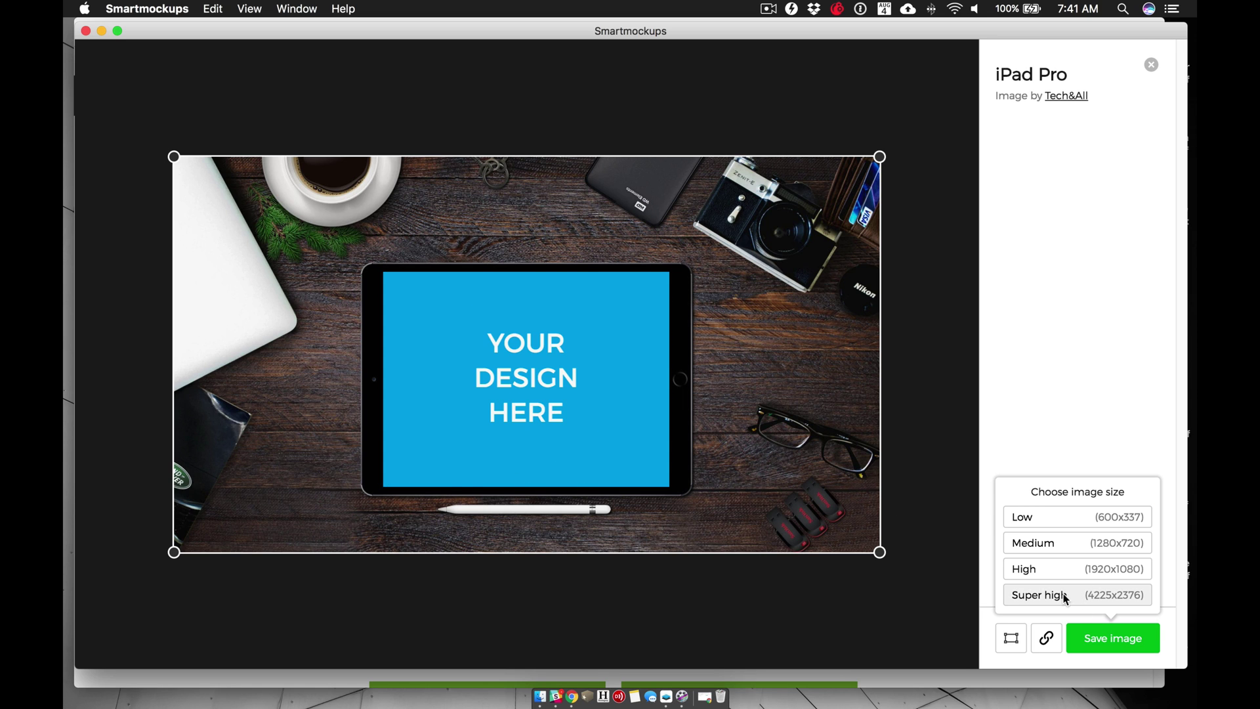
pyautogui.click(1049, 430)
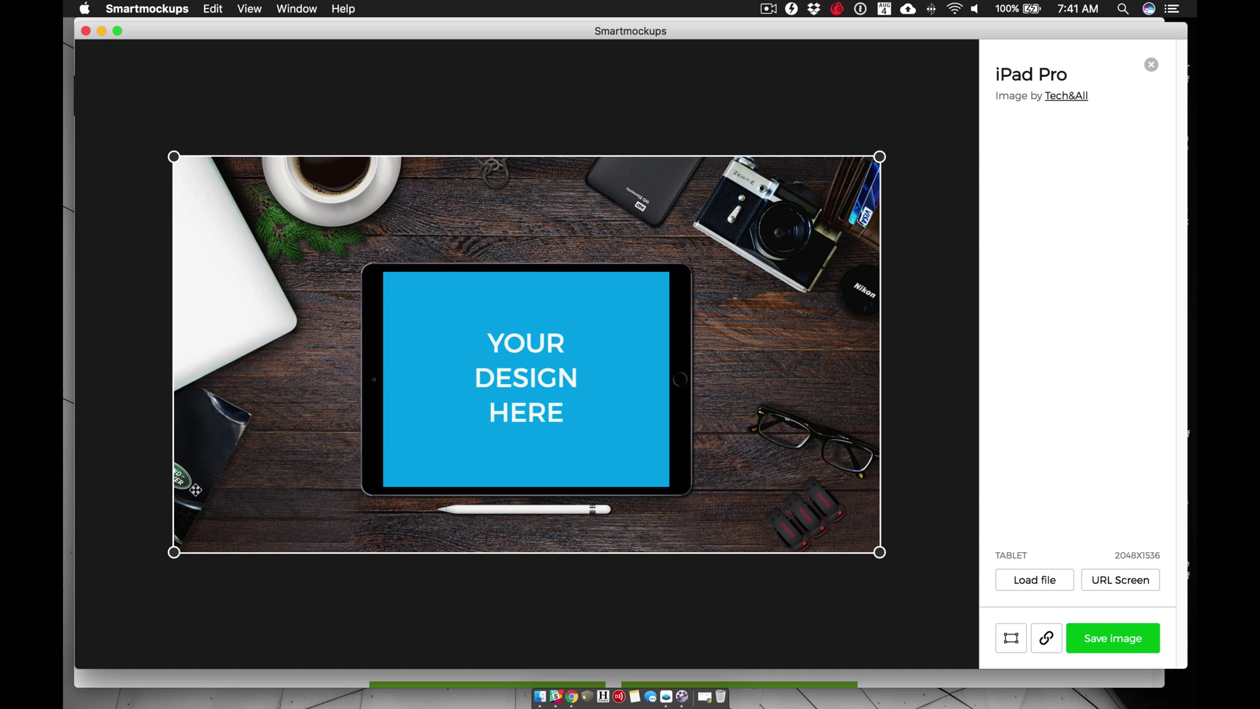
pyautogui.click(572, 697)
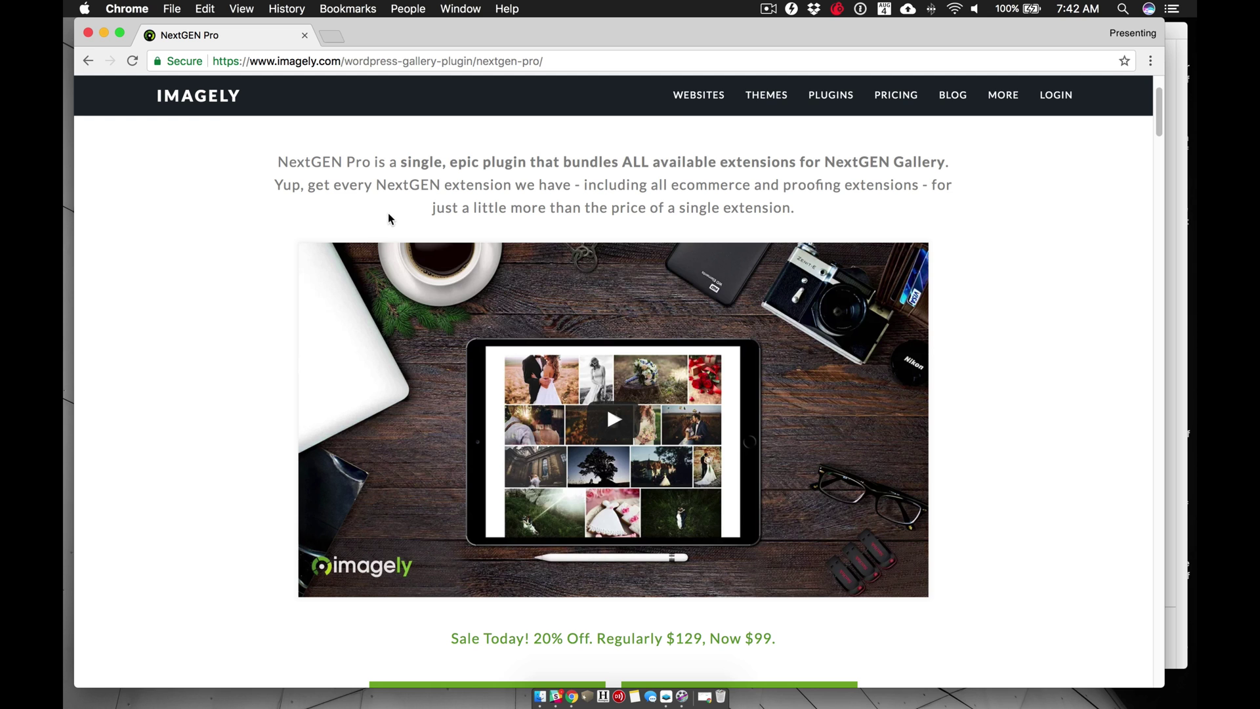
# Step: Close the browser and the iPad Pro editor, then scroll through the Tablet gallery
pyautogui.click(88, 33)
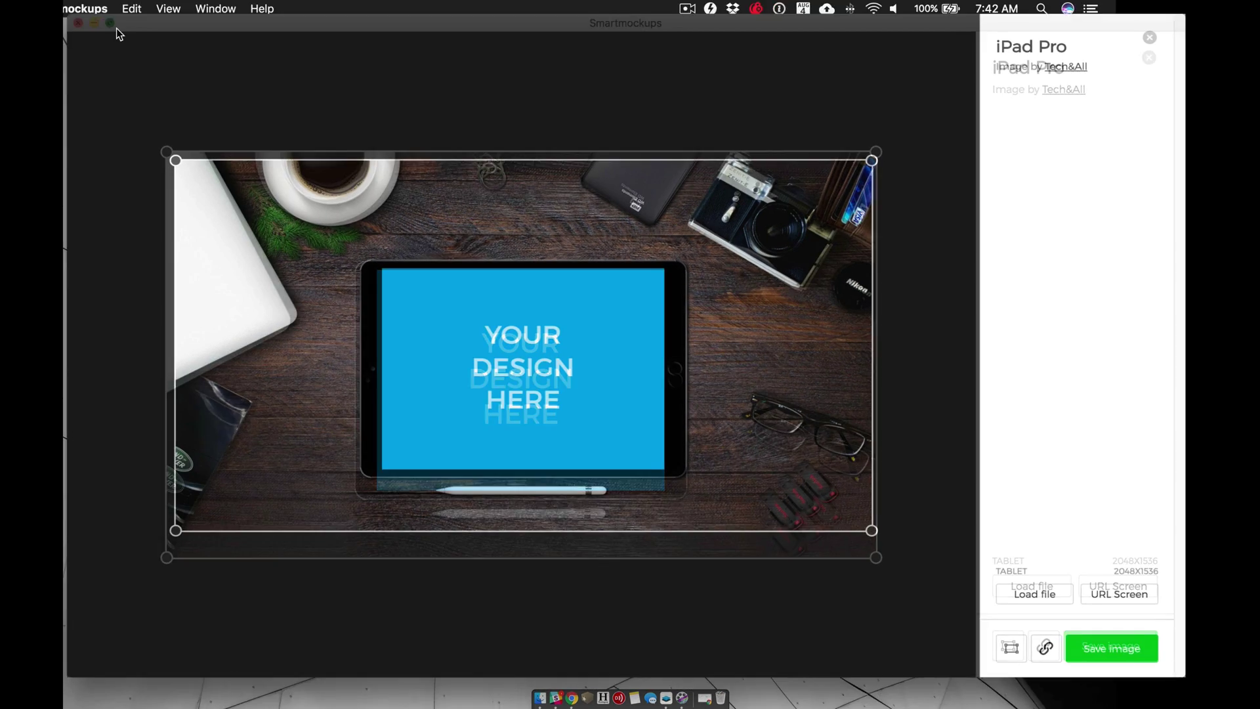
pyautogui.click(1150, 38)
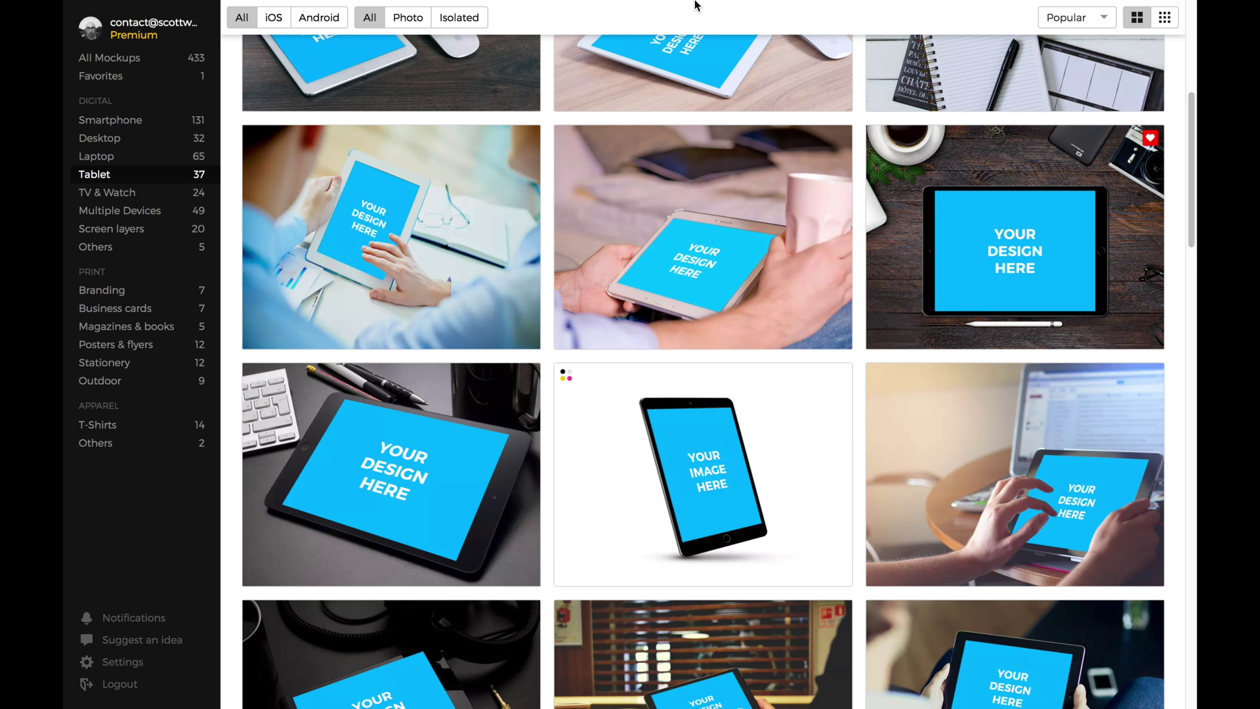
pyautogui.scroll(-4, 1190, 200)
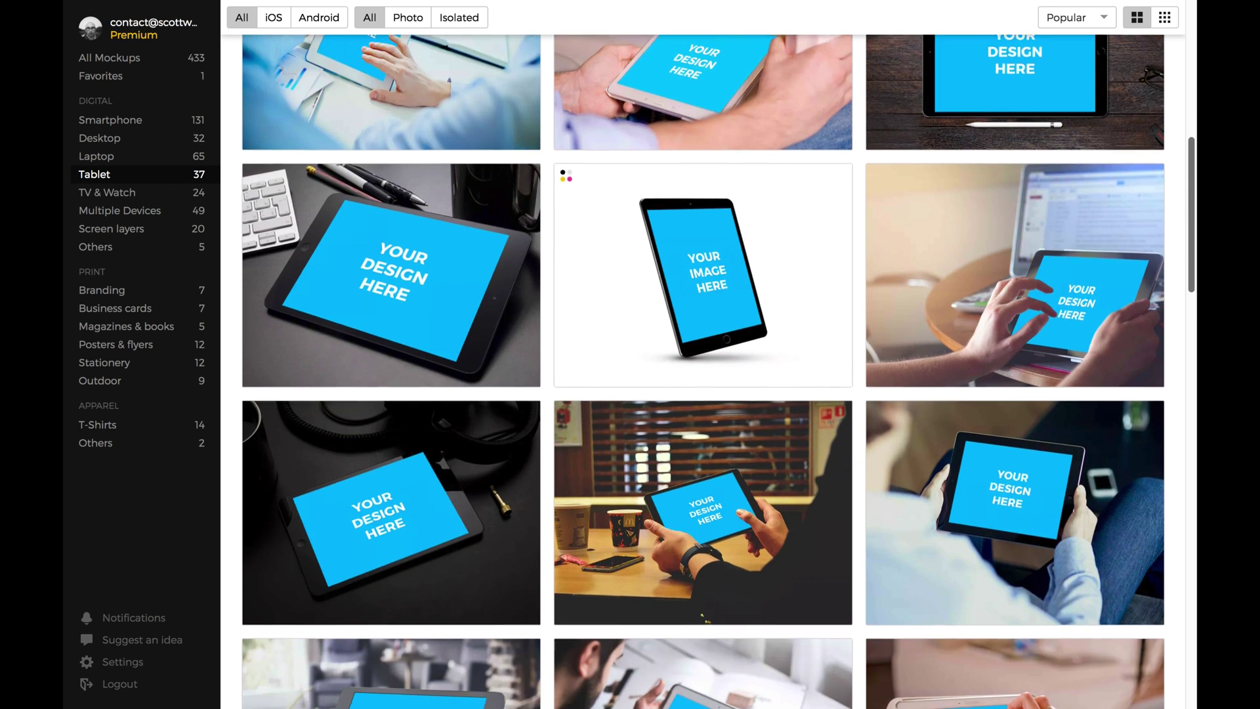
pyautogui.scroll(-1, 1189, 240)
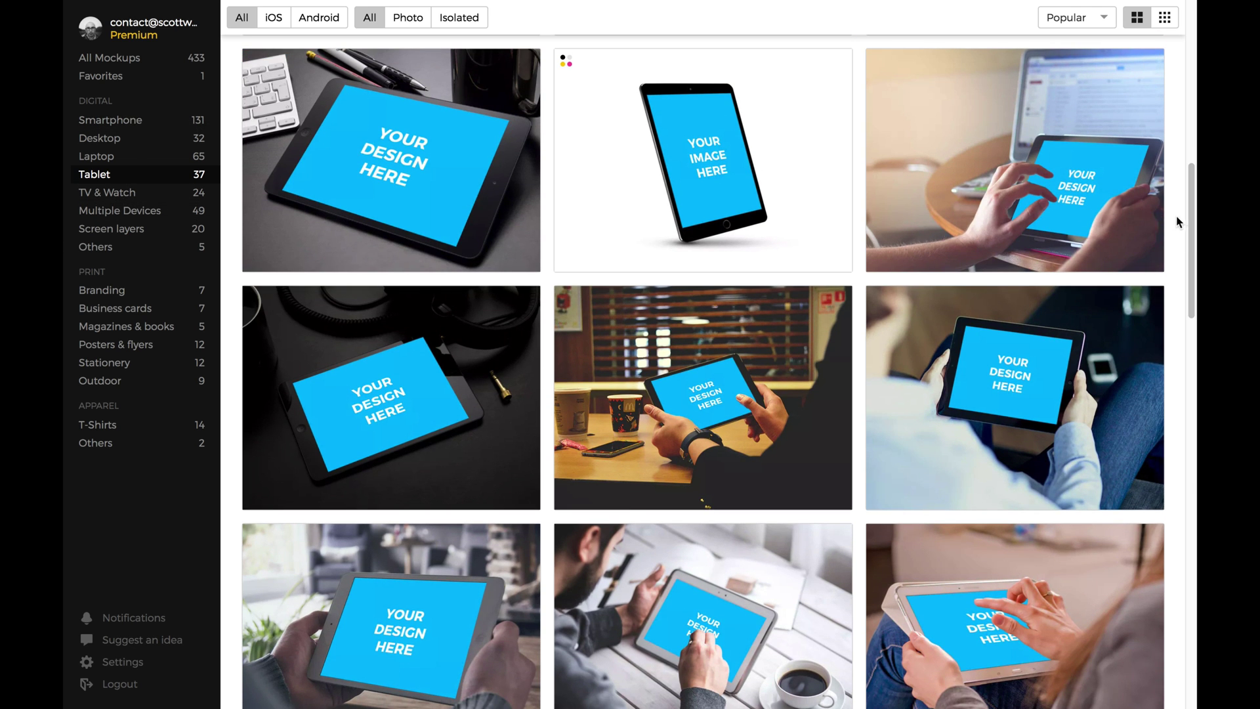
pyautogui.moveTo(1190, 226); pyautogui.dragTo(1190, 280)
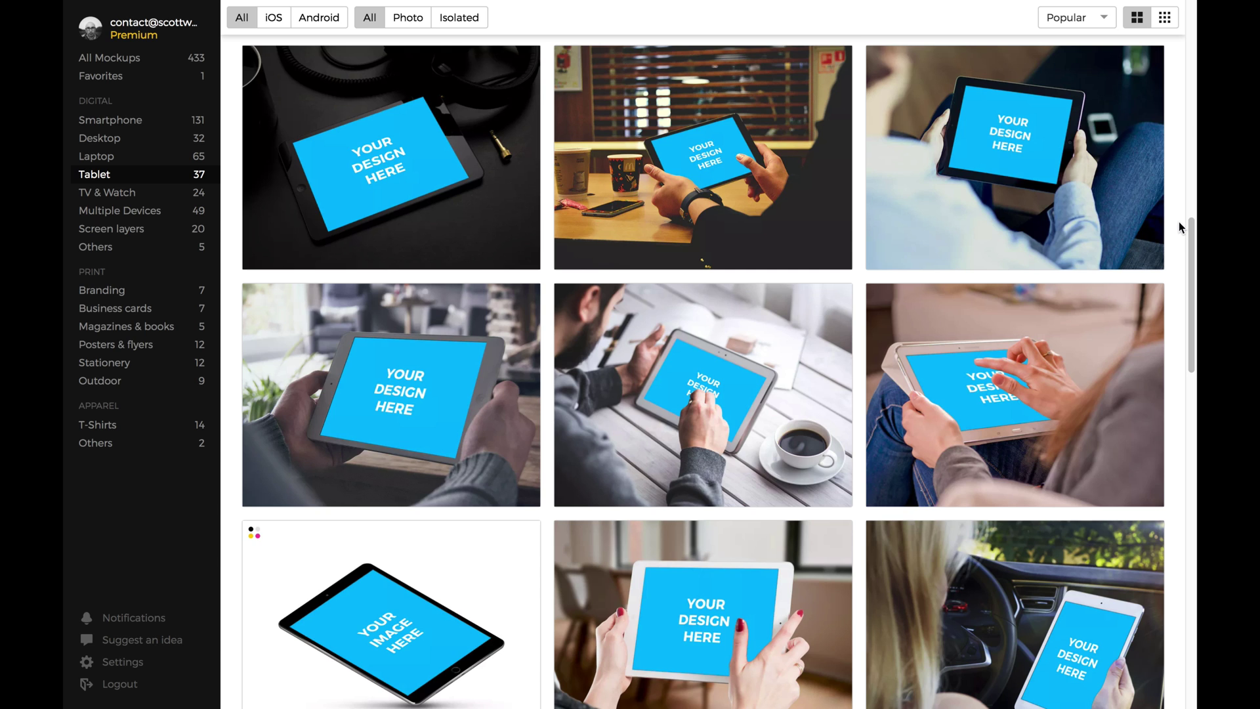
pyautogui.moveTo(1191, 263); pyautogui.dragTo(1191, 323)
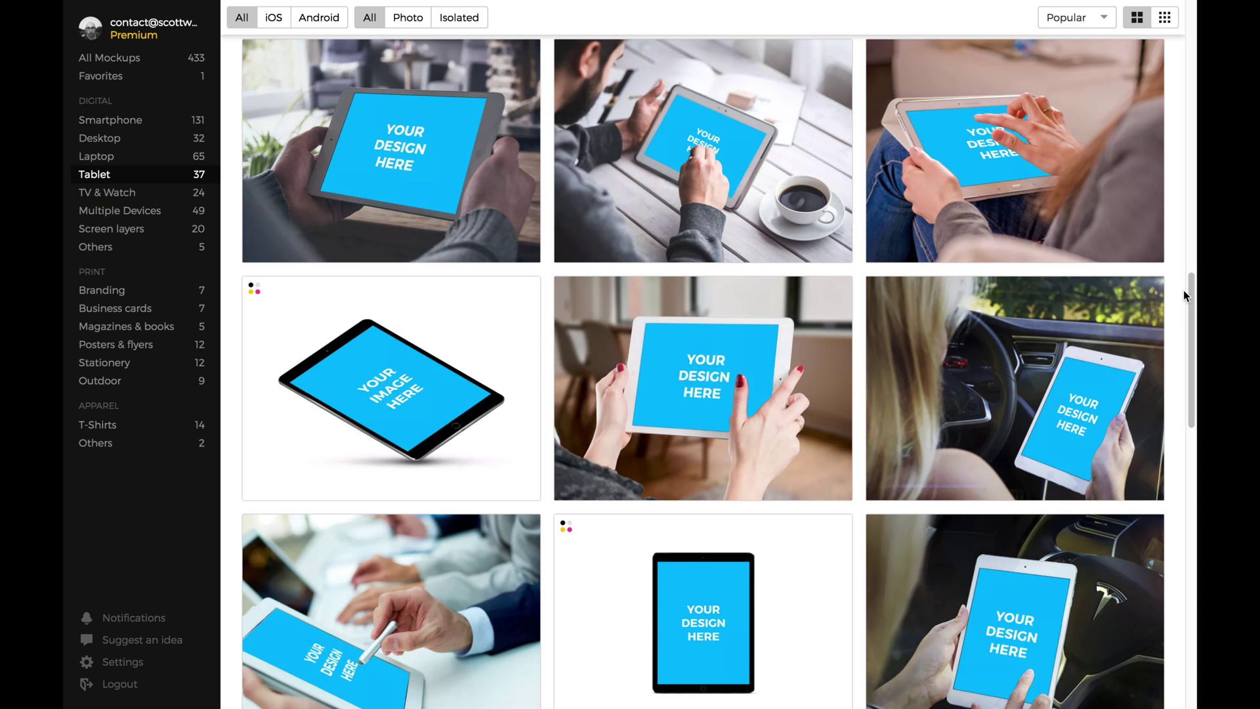
pyautogui.moveTo(1188, 293); pyautogui.dragTo(1196, 512)
# Step: Browse Screen layers, Magazines & books, Posters & flyers, Stationery, Business cards and Branding, previewing the clipboard mockup
pyautogui.click(163, 228)
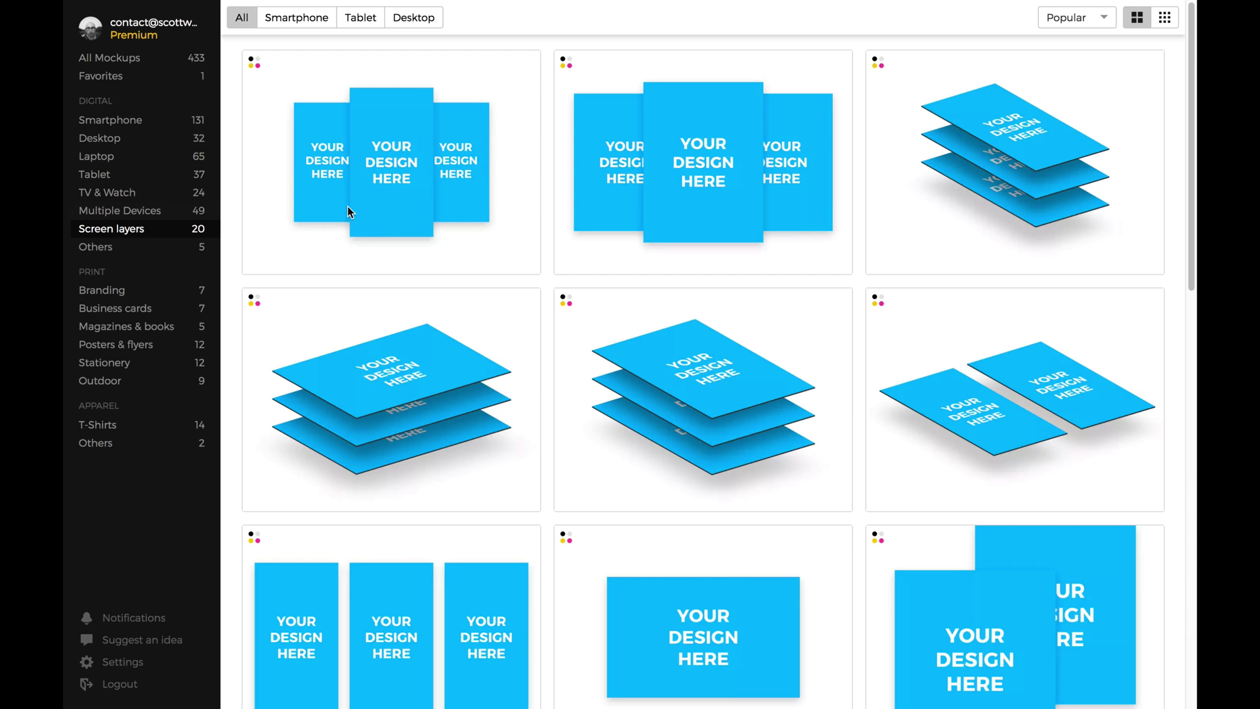
pyautogui.click(129, 325)
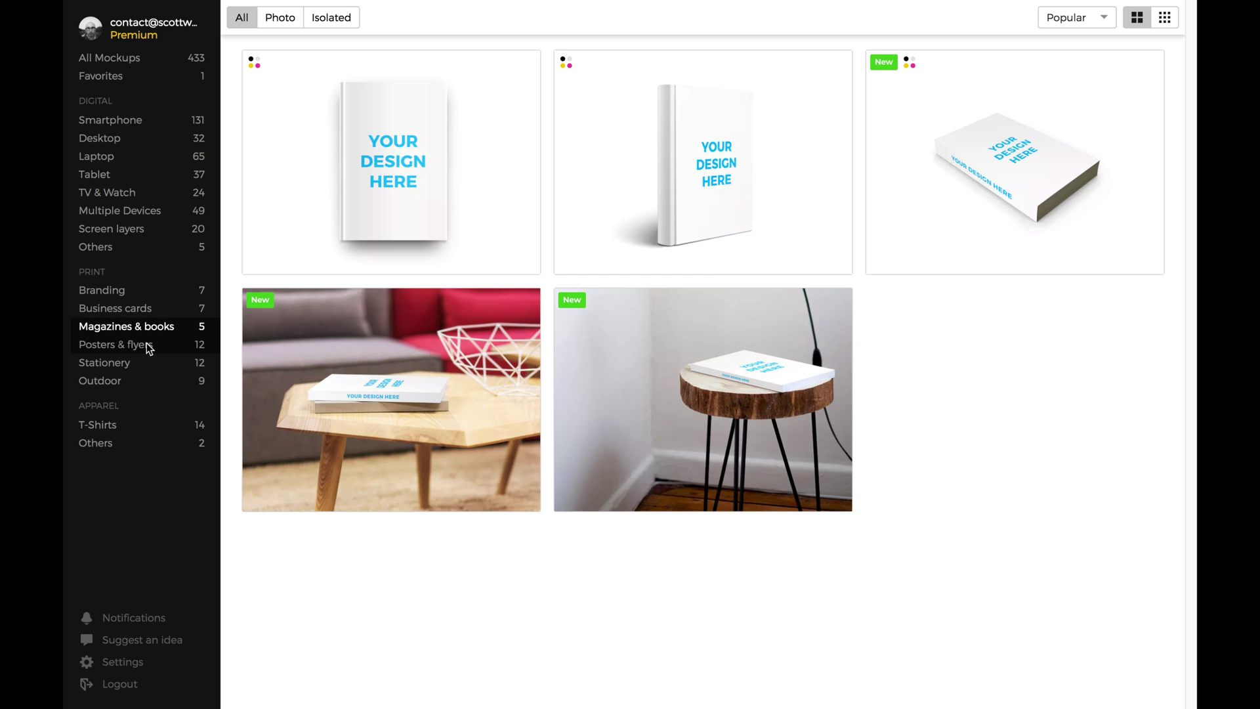
pyautogui.click(144, 346)
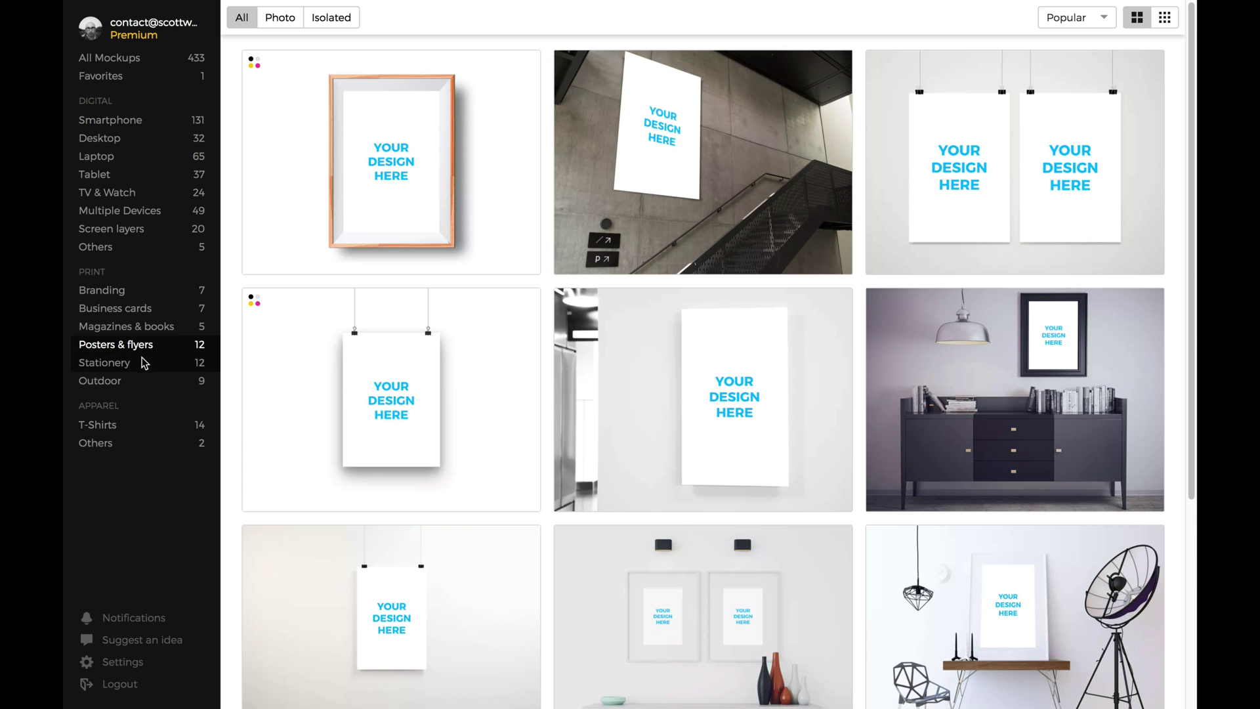
pyautogui.click(133, 362)
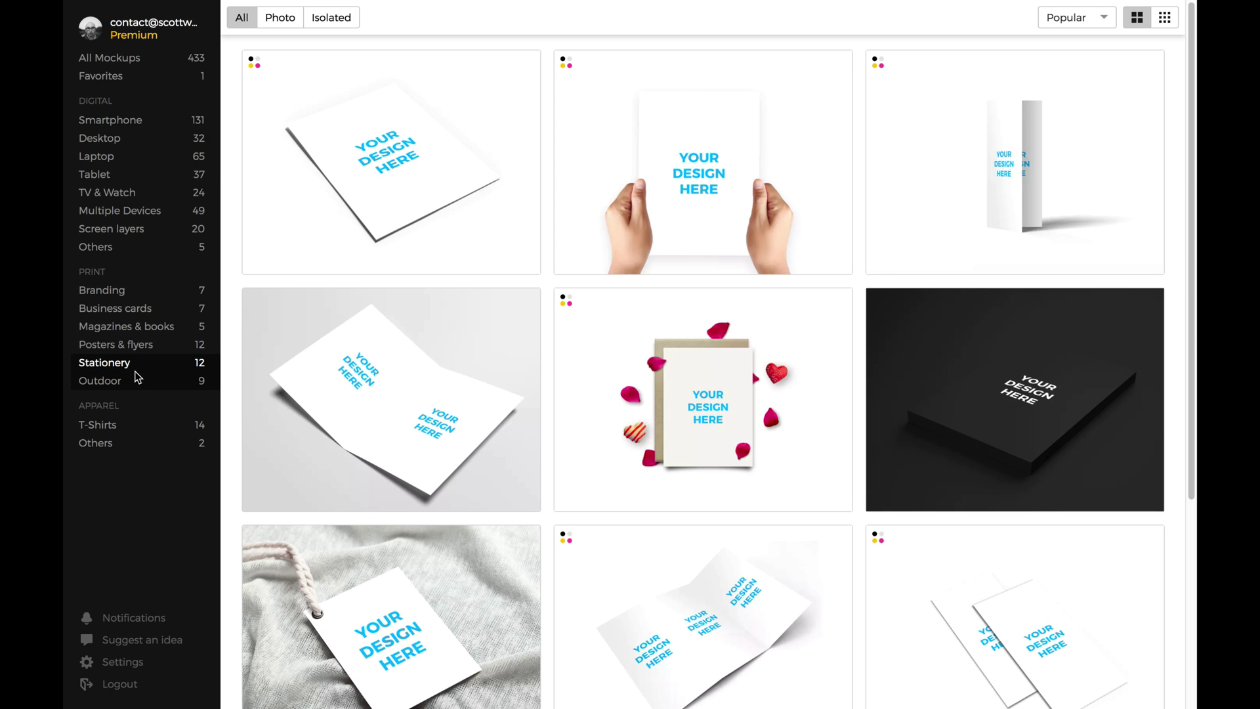
pyautogui.click(116, 311)
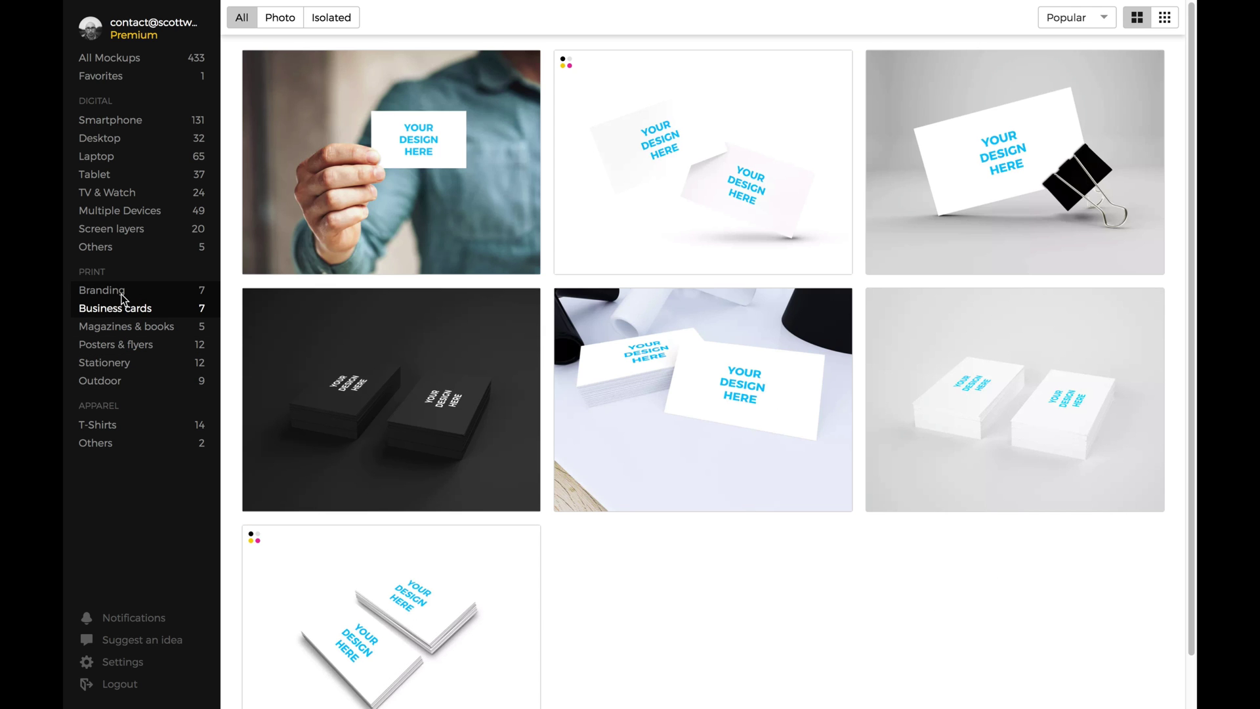
pyautogui.click(124, 291)
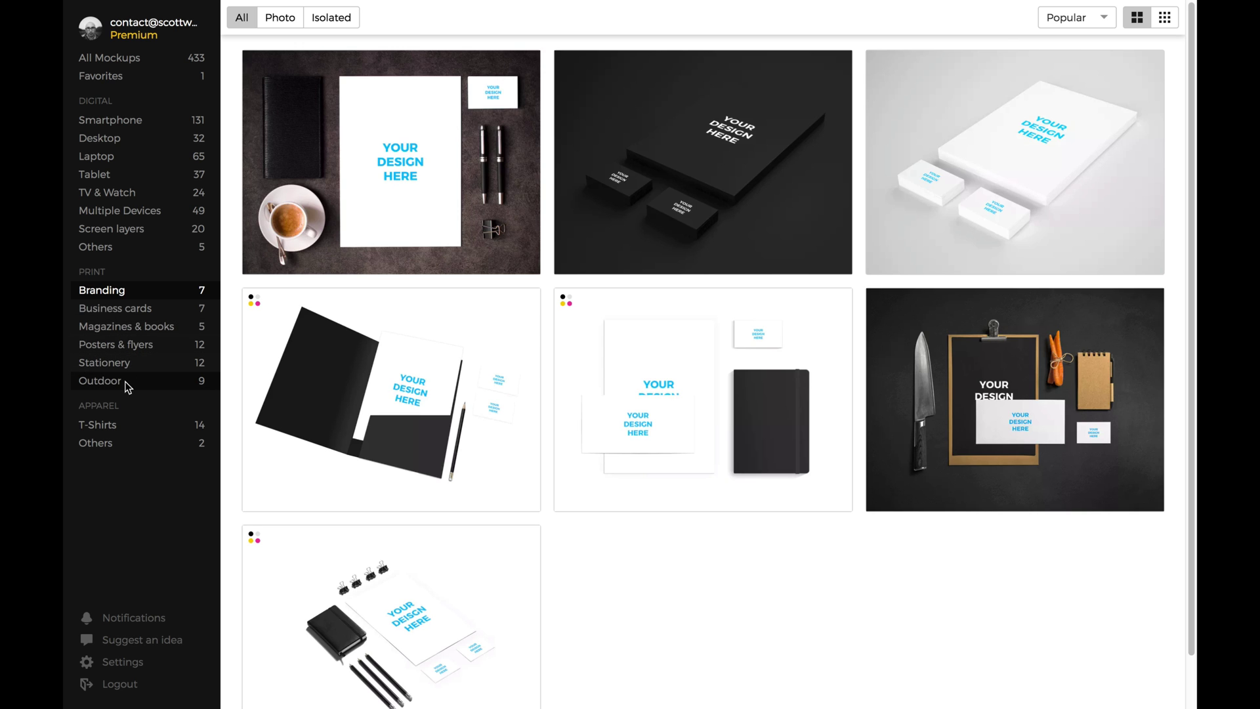
pyautogui.click(900, 346)
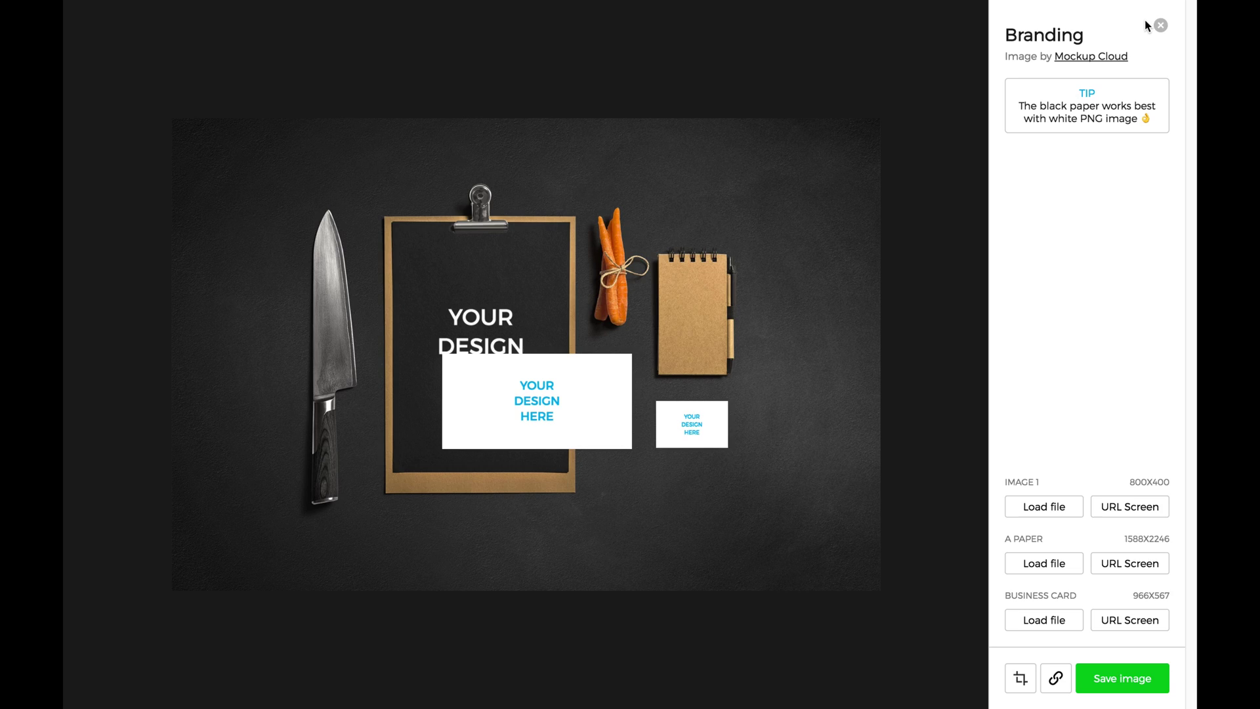
pyautogui.click(1160, 24)
# Step: Browse Outdoor and T-Shirts, then show the apparel Others mockups, closing the Sweatshirt editor
pyautogui.click(108, 381)
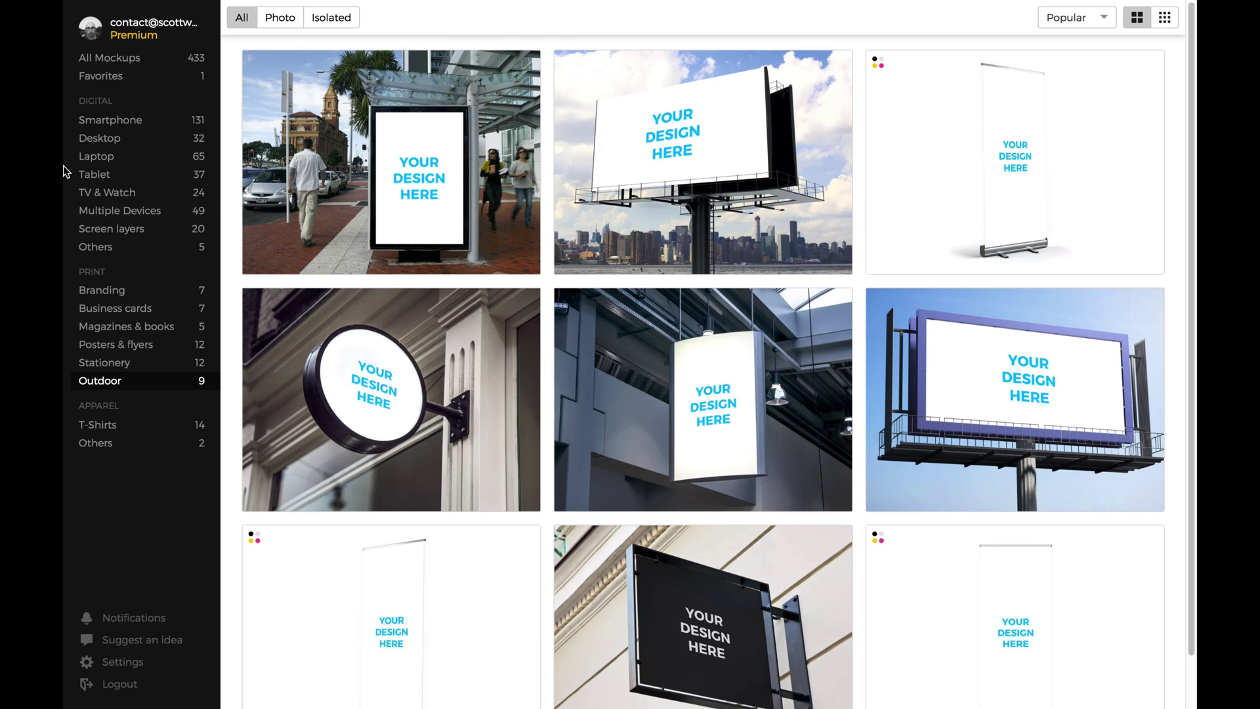
pyautogui.click(114, 428)
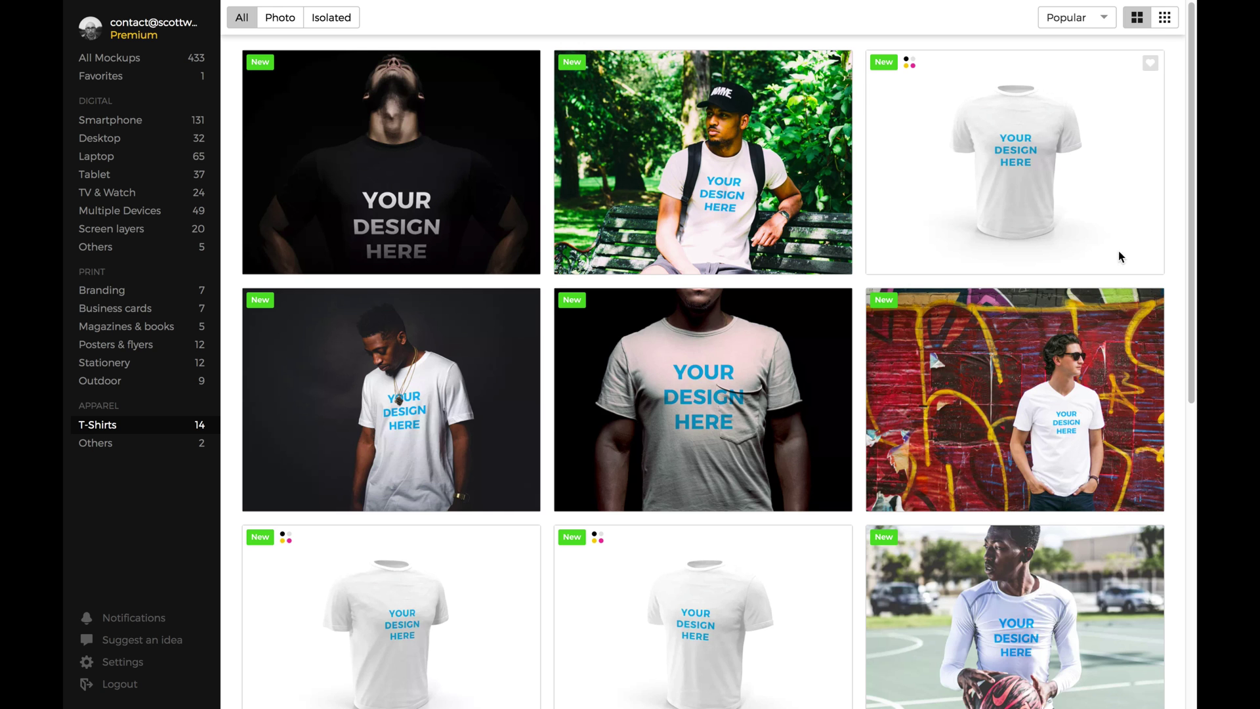
pyautogui.moveTo(1189, 165); pyautogui.dragTo(1195, 470)
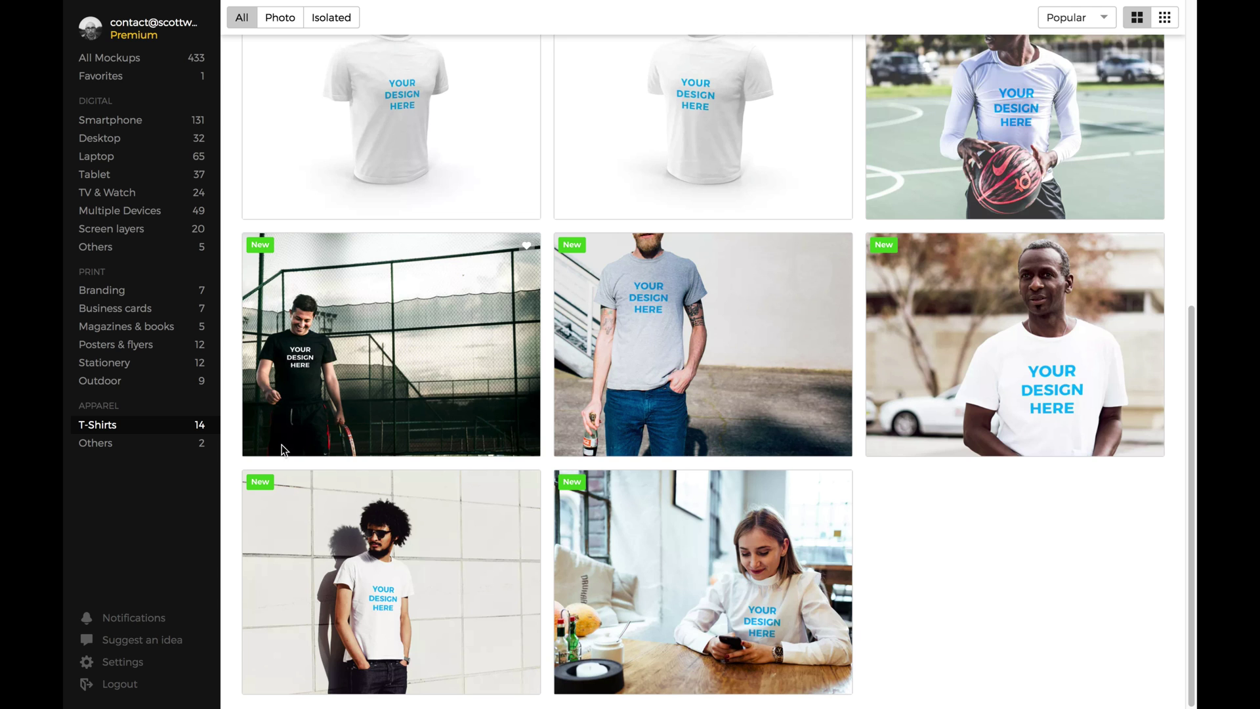
pyautogui.click(139, 443)
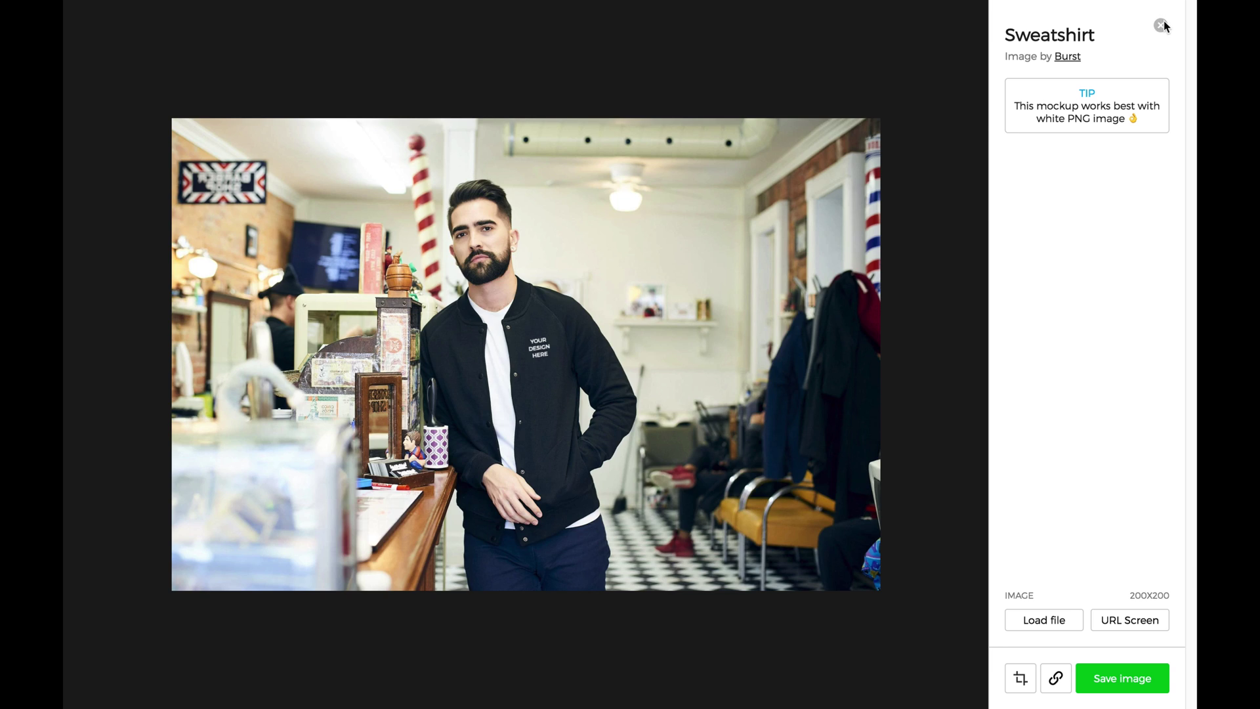
pyautogui.click(1160, 25)
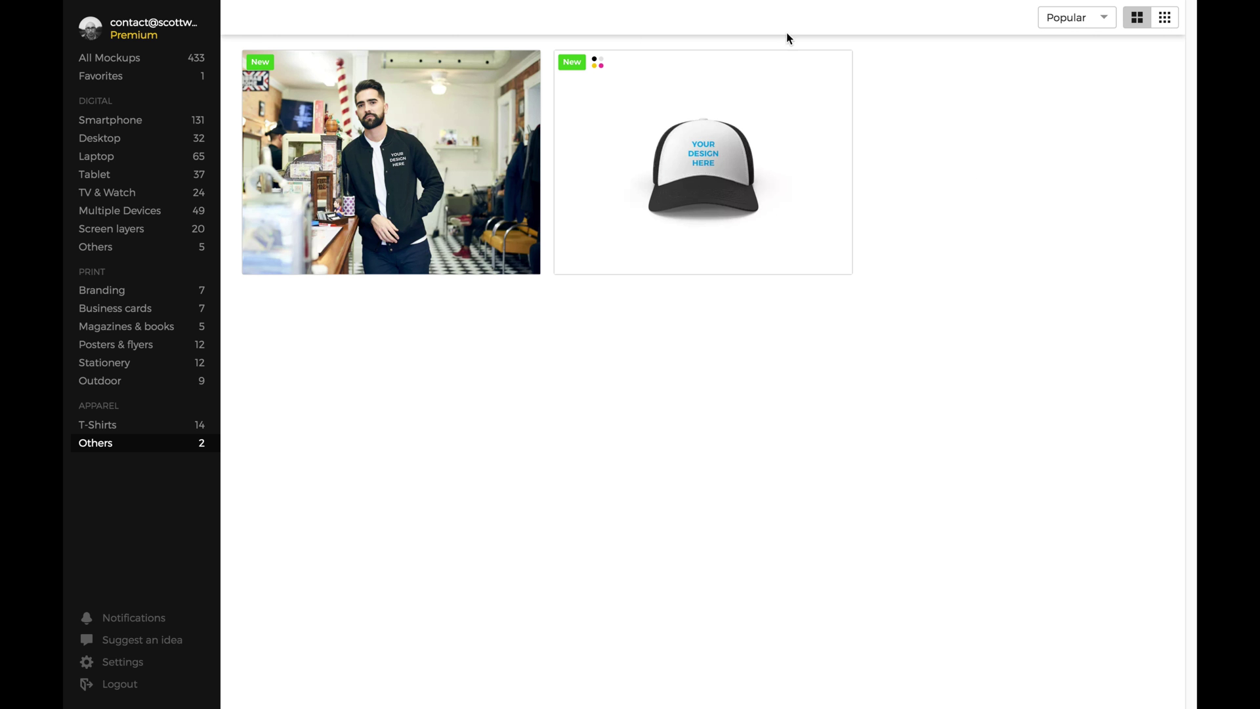